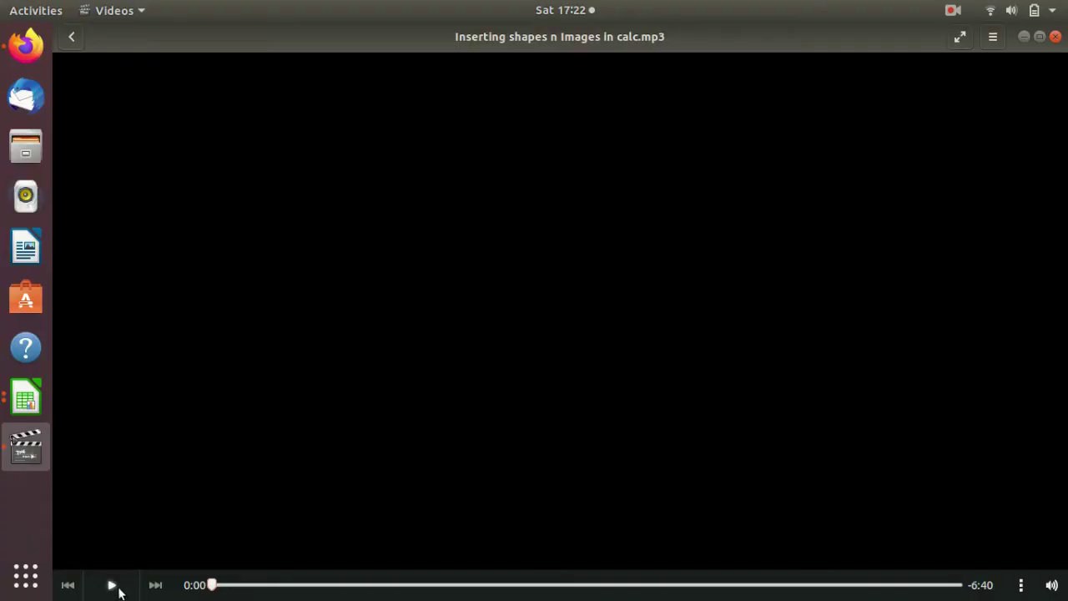
Start playing the 'Inserting shapes n Images in calc' lesson recording in the Videos player.
click(114, 587)
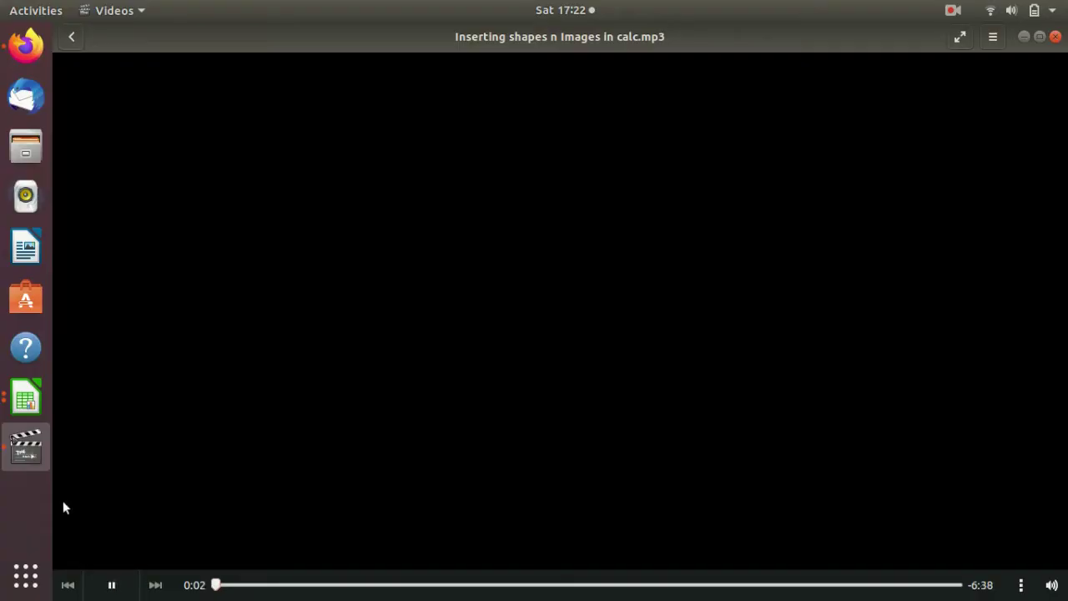
Switch to the Untitled 1.ods spreadsheet window holding the class test marks table.
click(28, 417)
click(178, 358)
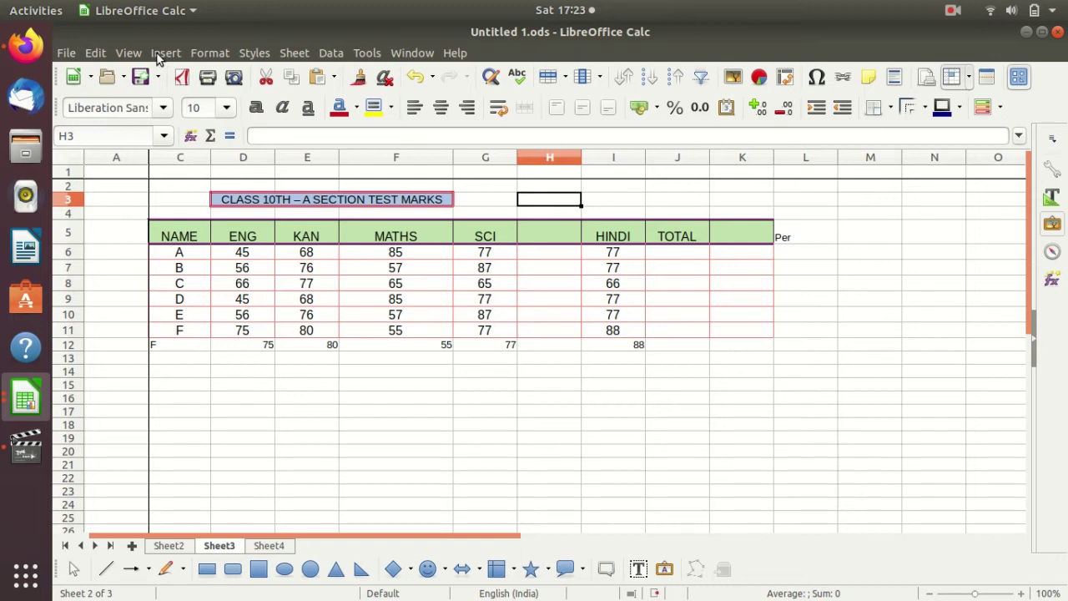
Insert the ilp.png logo image from the Pictures folder onto Sheet3.
click(158, 56)
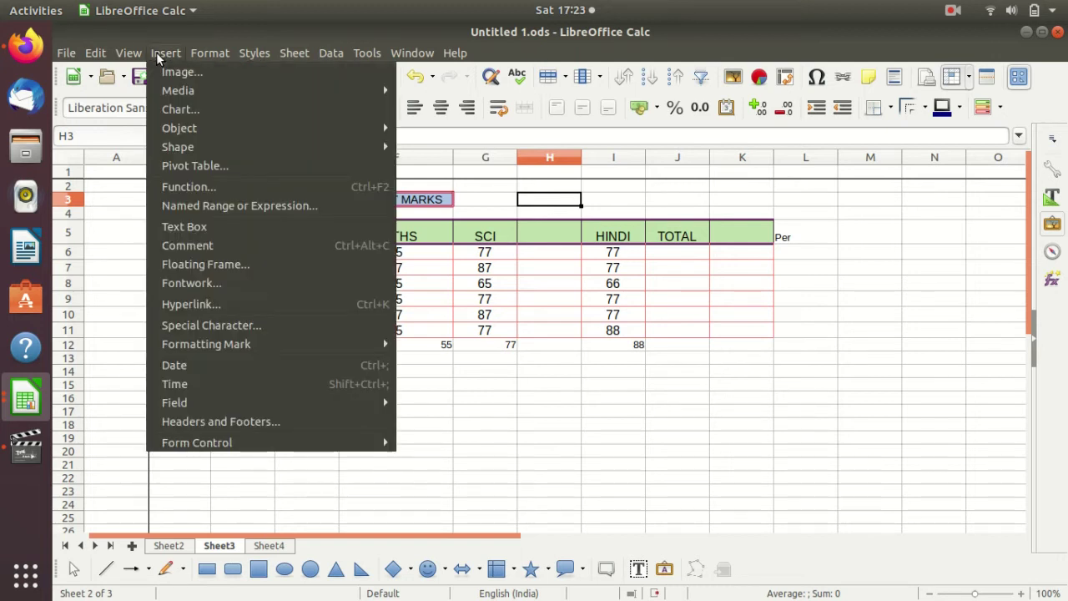
click(231, 79)
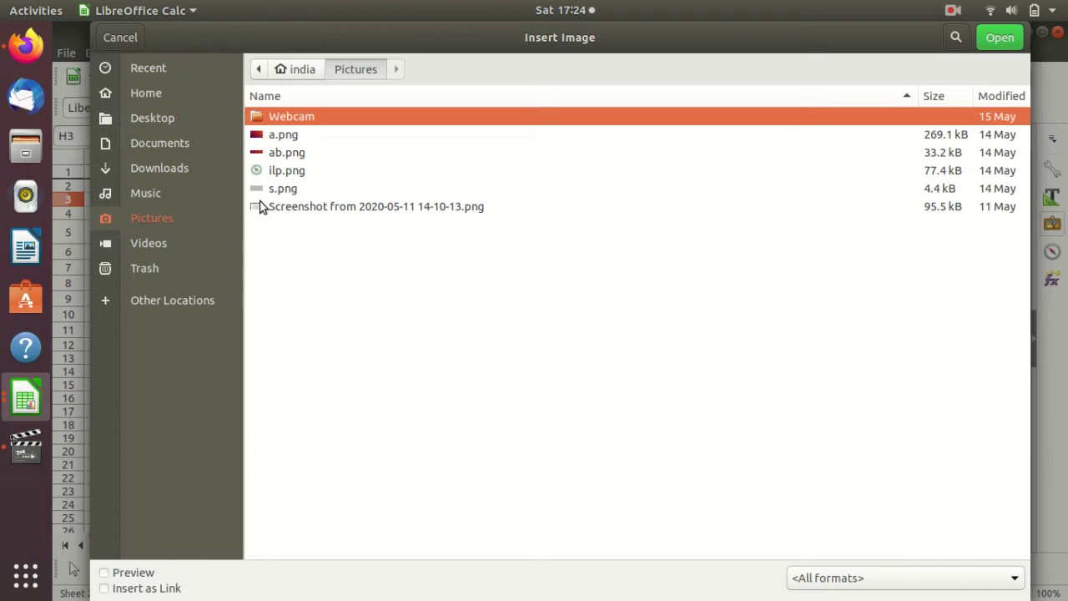
click(318, 175)
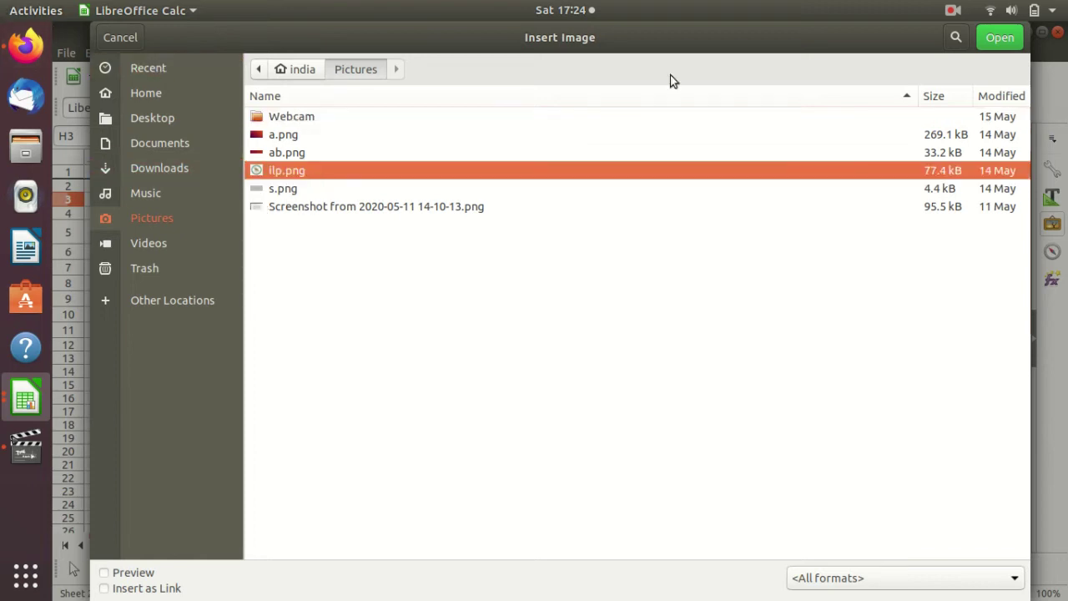
click(1000, 38)
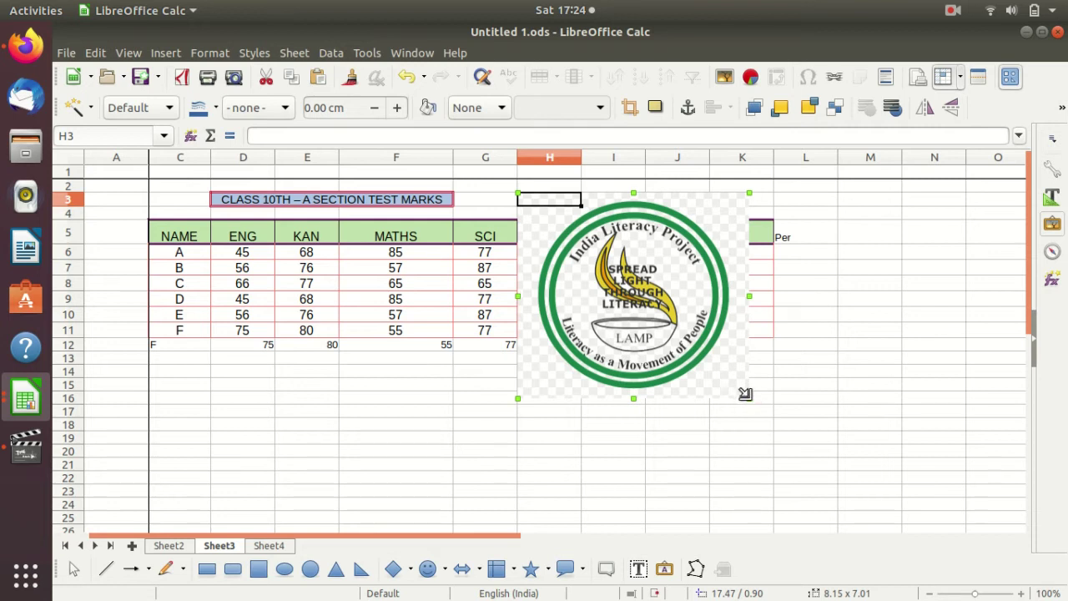
Resize the logo to 19.40 × 16.70 cm and position it over columns C to K.
drag(745, 393, 908, 481)
drag(747, 345, 417, 322)
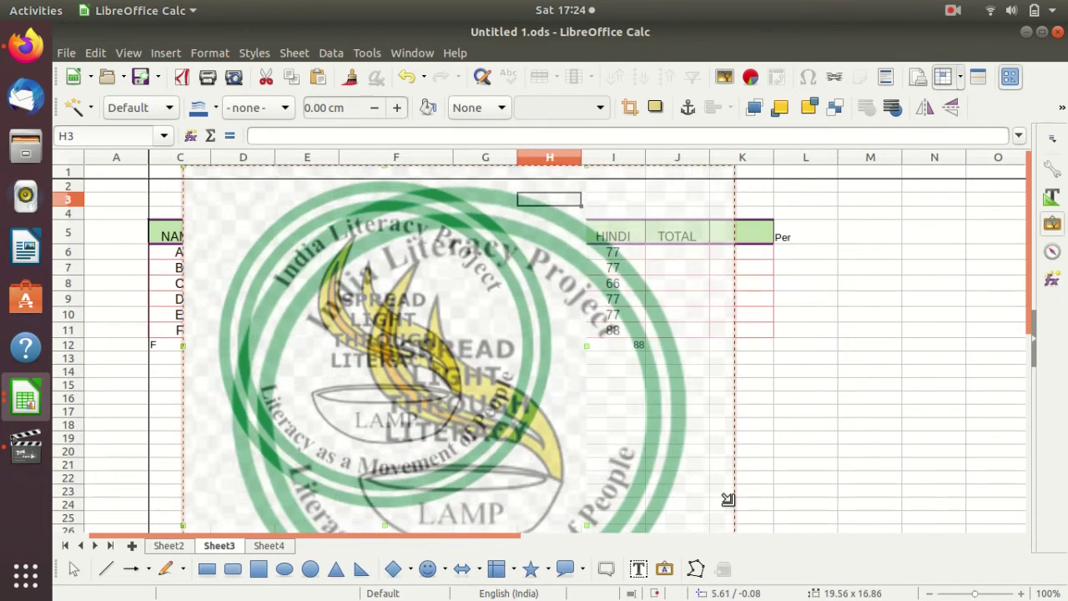
drag(586, 522, 732, 526)
drag(470, 409, 473, 405)
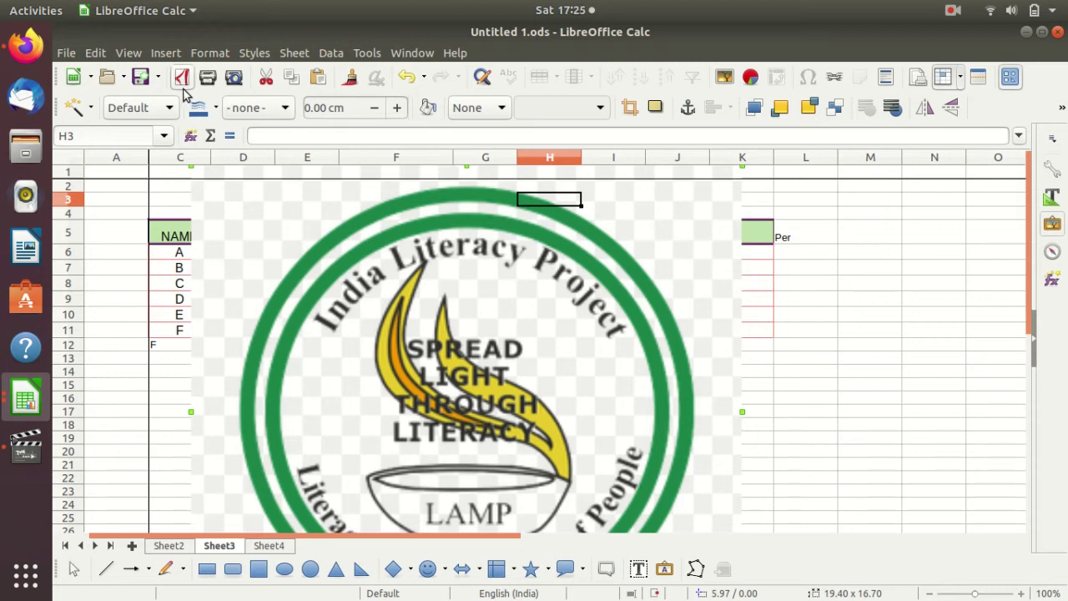
Send the logo to the background, then check cells J17, F9, F7 and I10 above it.
click(891, 109)
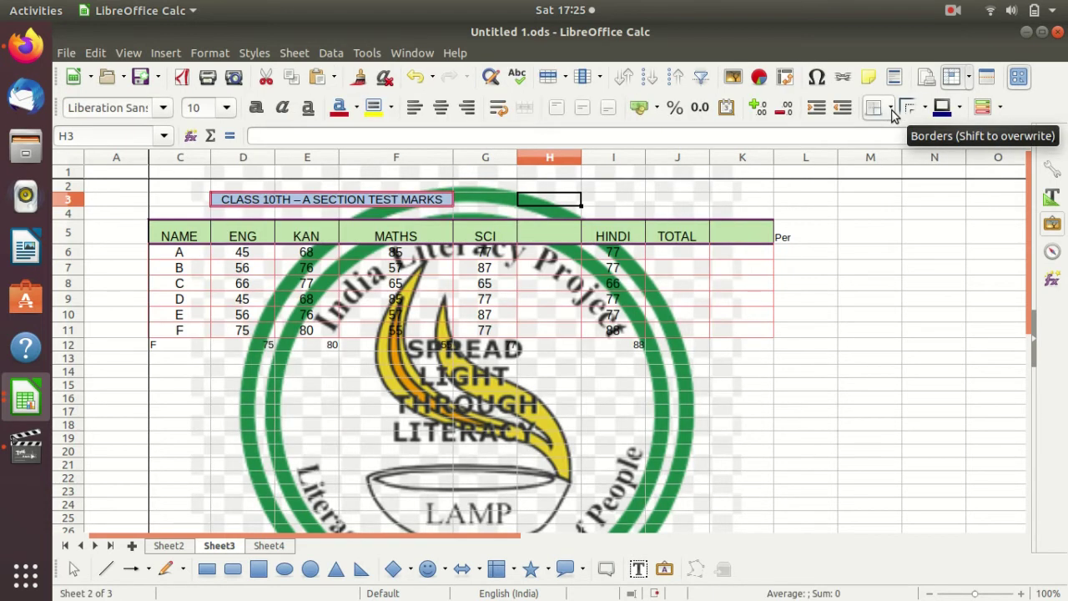
click(672, 415)
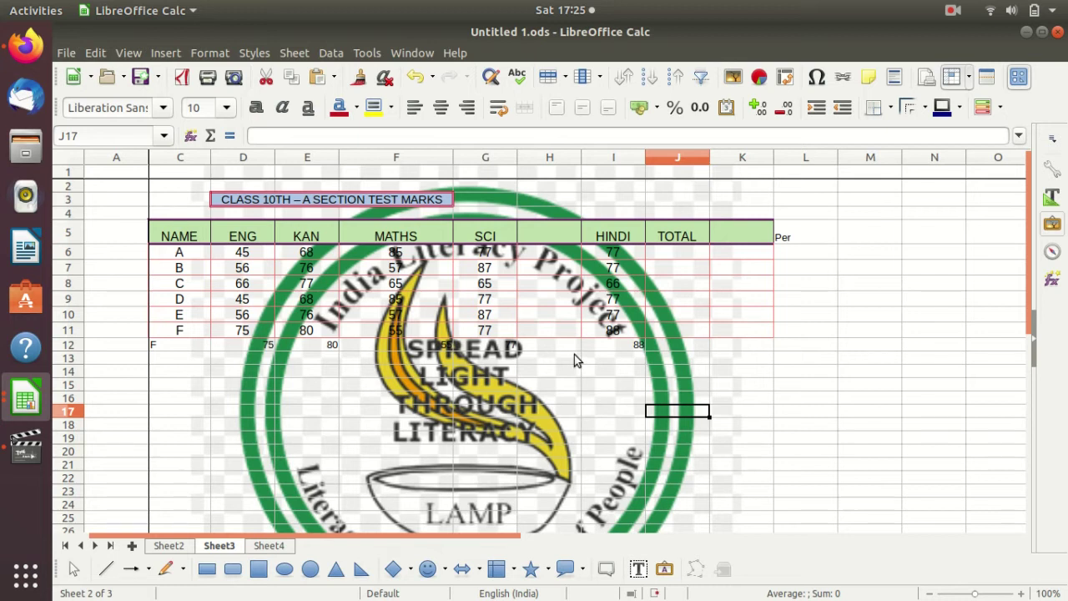
click(484, 303)
click(448, 304)
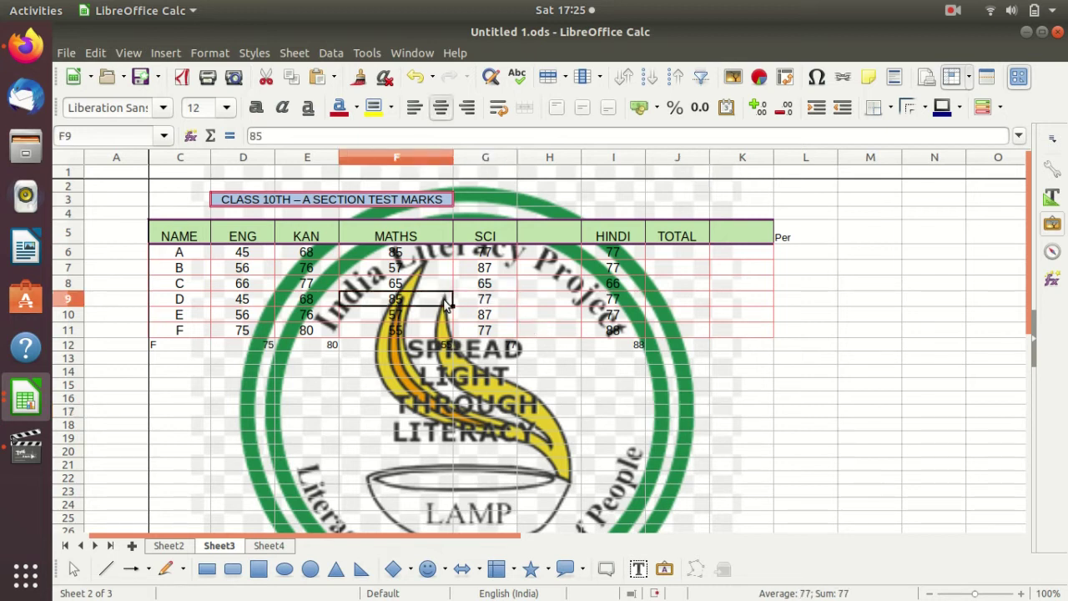
click(410, 283)
click(408, 268)
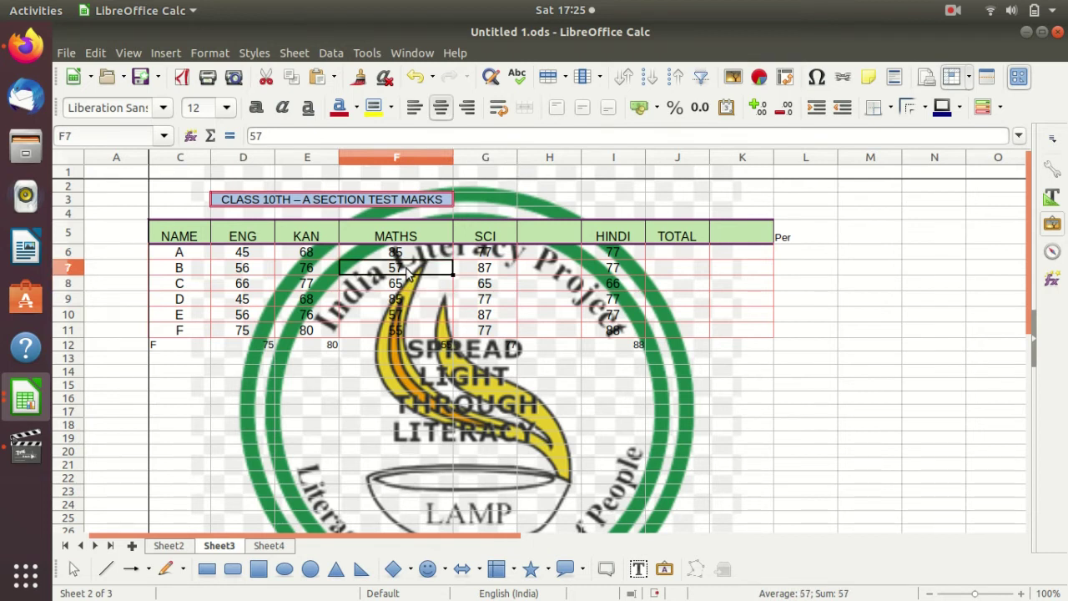
click(618, 316)
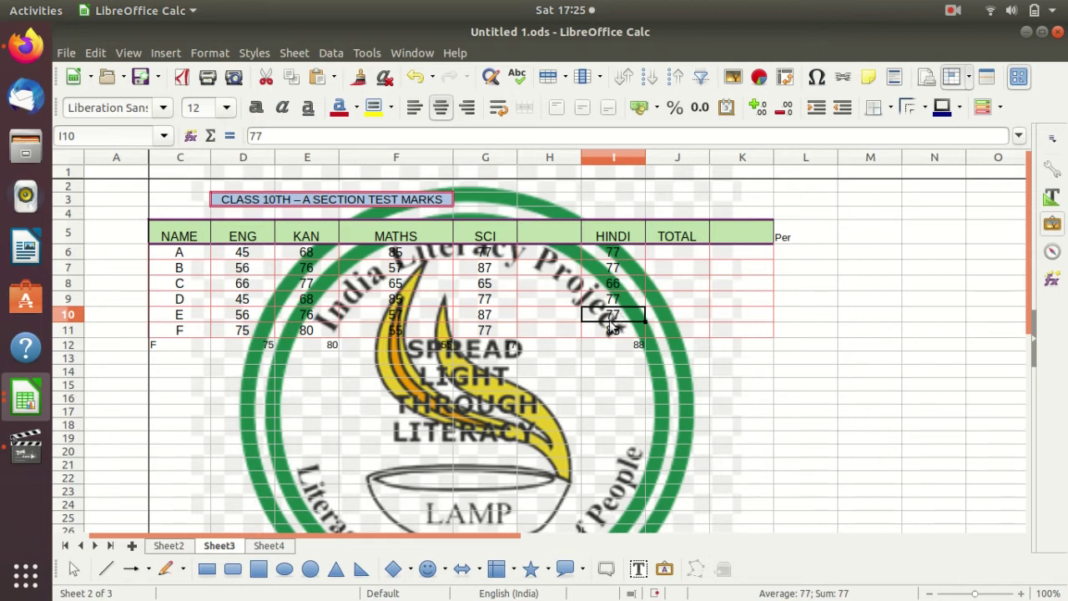
Undo the background placement, try vertical and horizontal flips, then undo them to keep the logo upright.
click(417, 81)
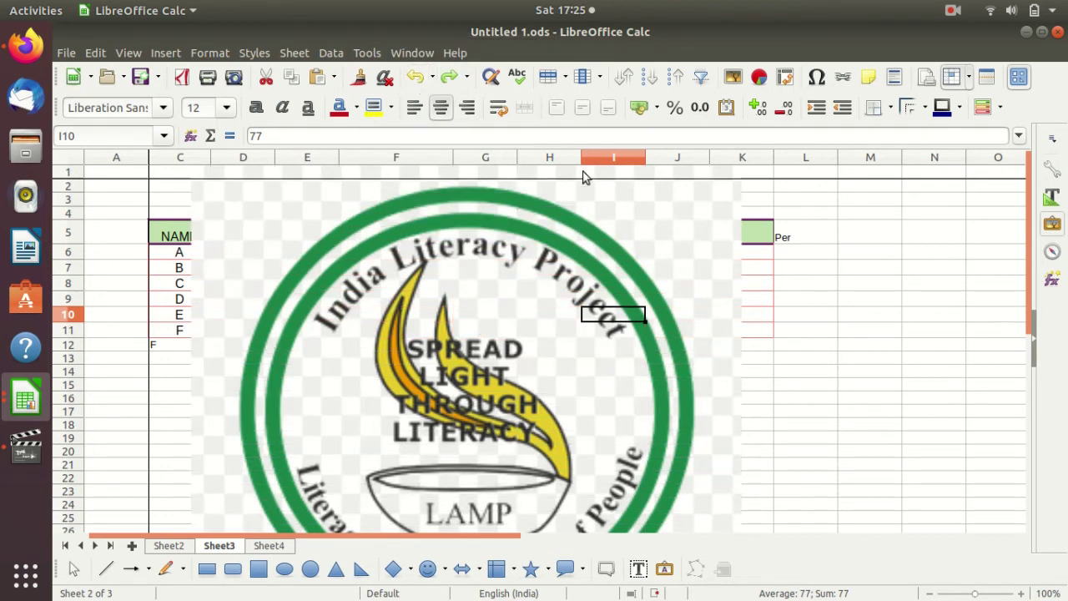
click(670, 239)
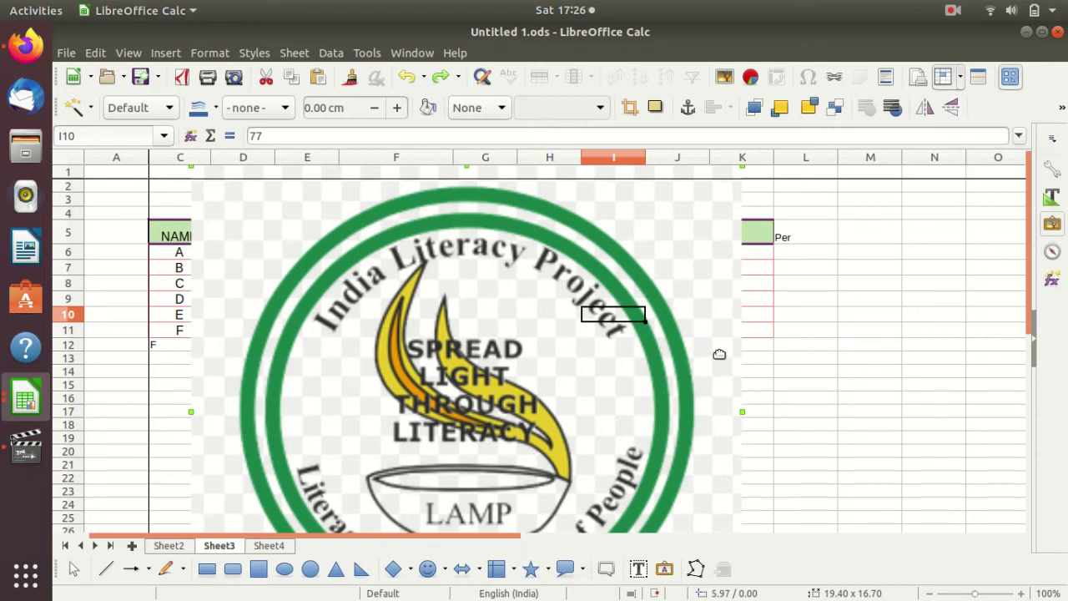
click(951, 109)
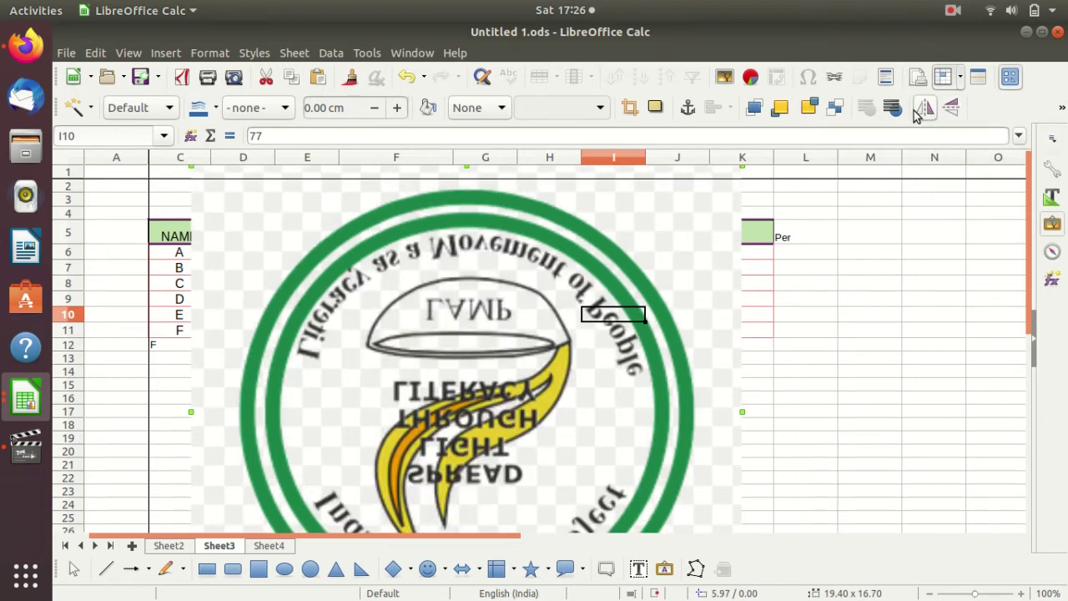
click(924, 109)
click(933, 111)
key(ctrl+z)
key(ctrl+z)
key(ctrl+z)
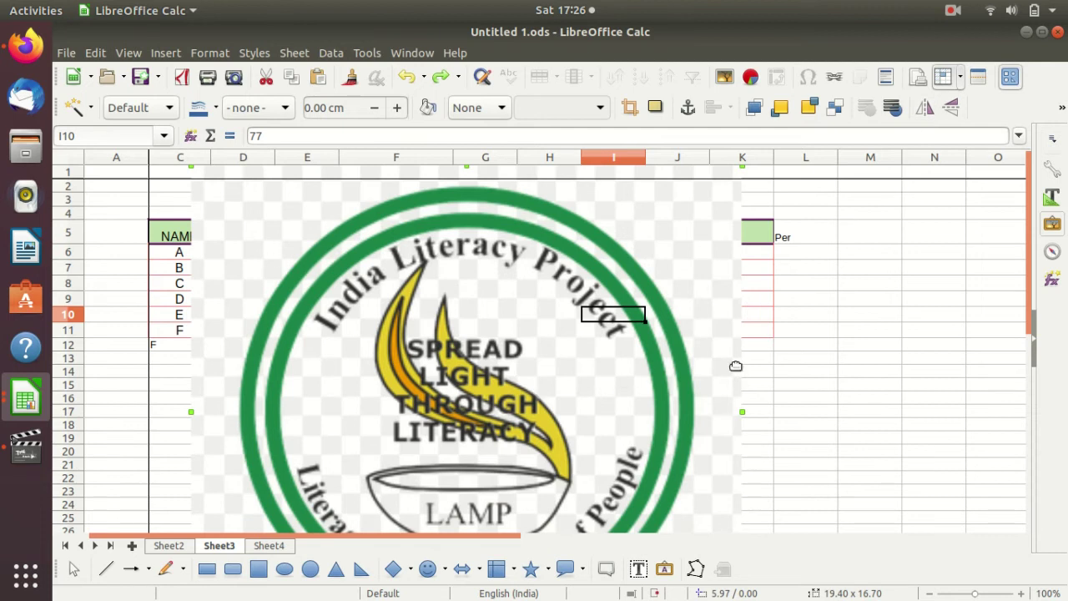
click(834, 285)
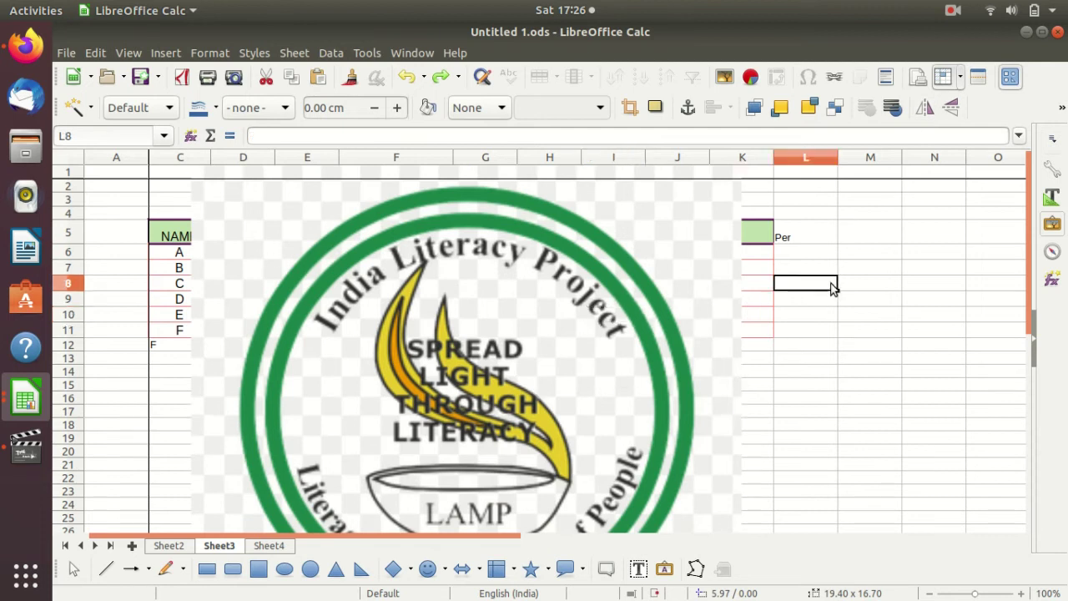
Draw a 3.77 × 3.77 square right of the logo and type 'Spreedsheet' inside it.
click(167, 53)
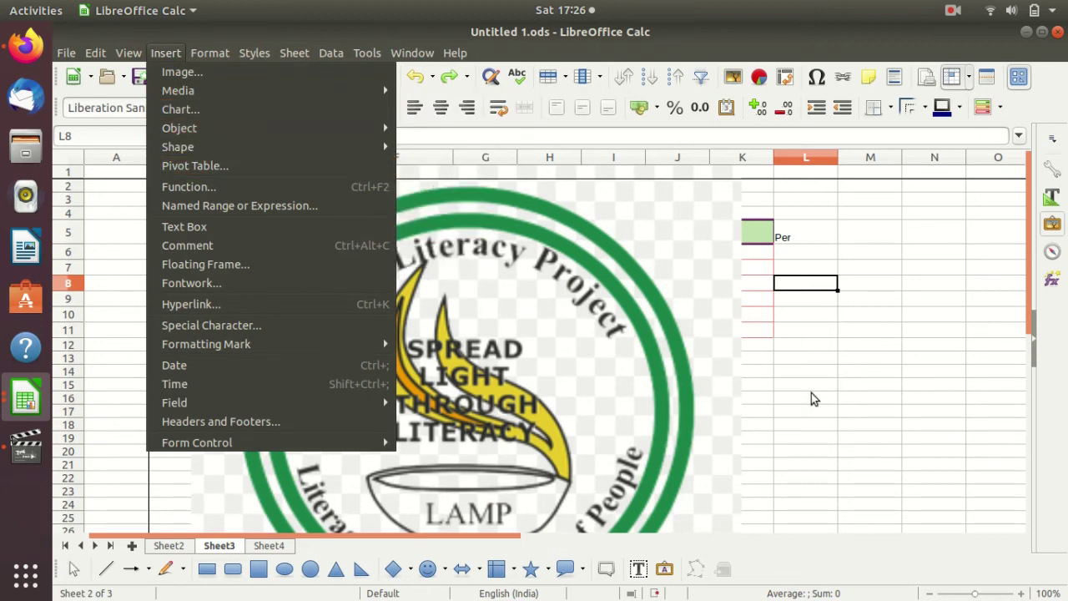
click(704, 466)
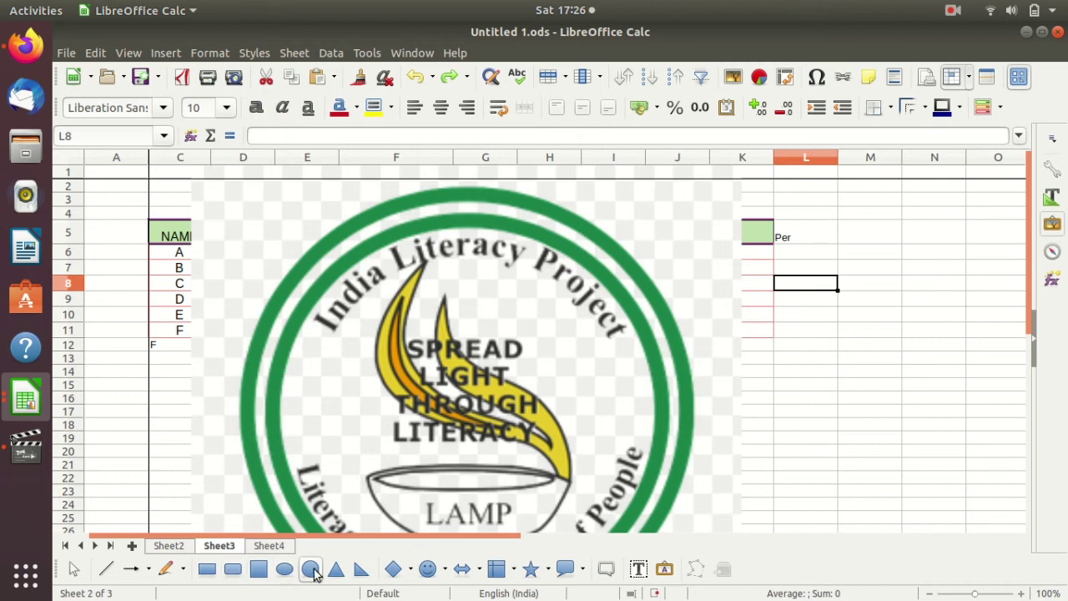
click(258, 575)
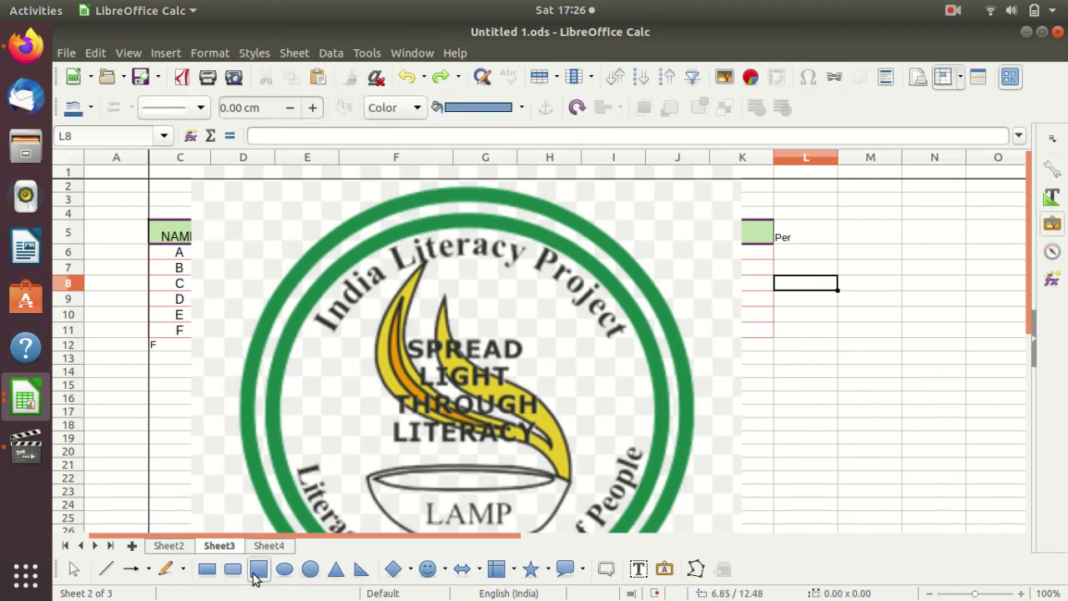
drag(806, 328, 913, 410)
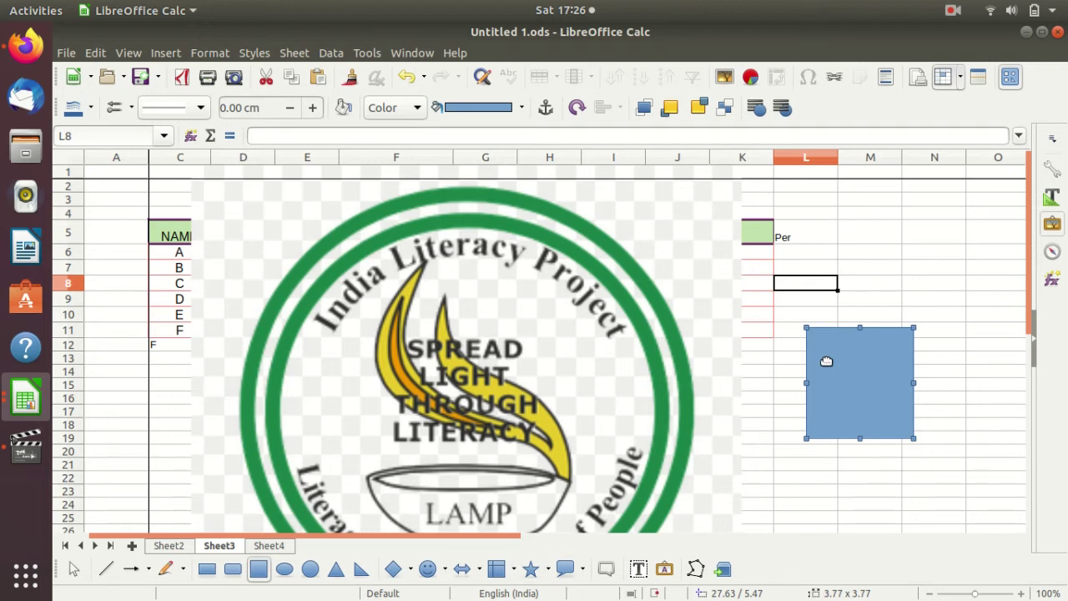
text(Spree)
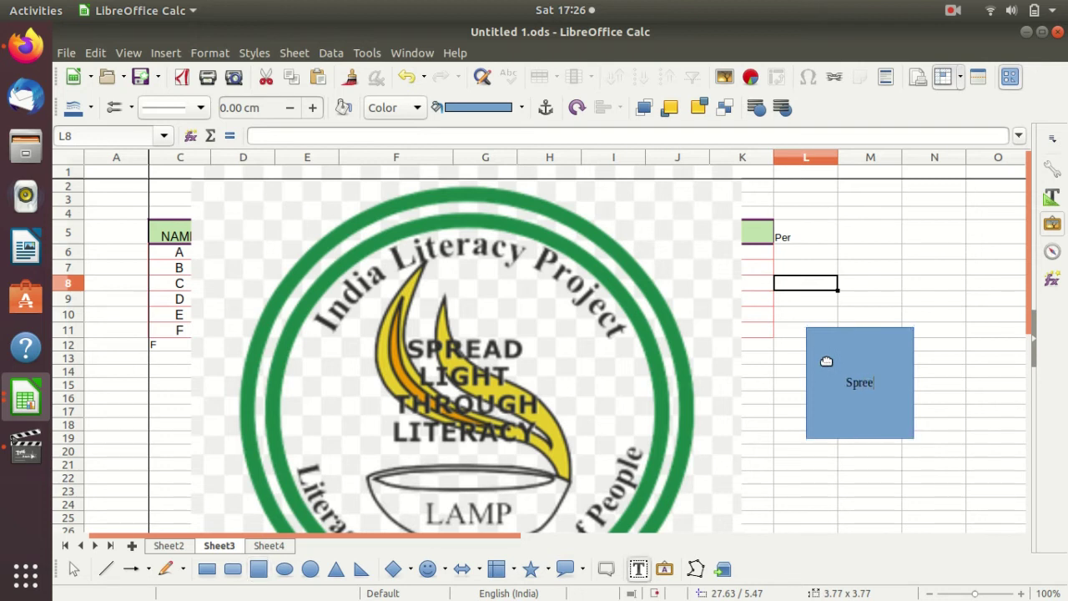
text(d)
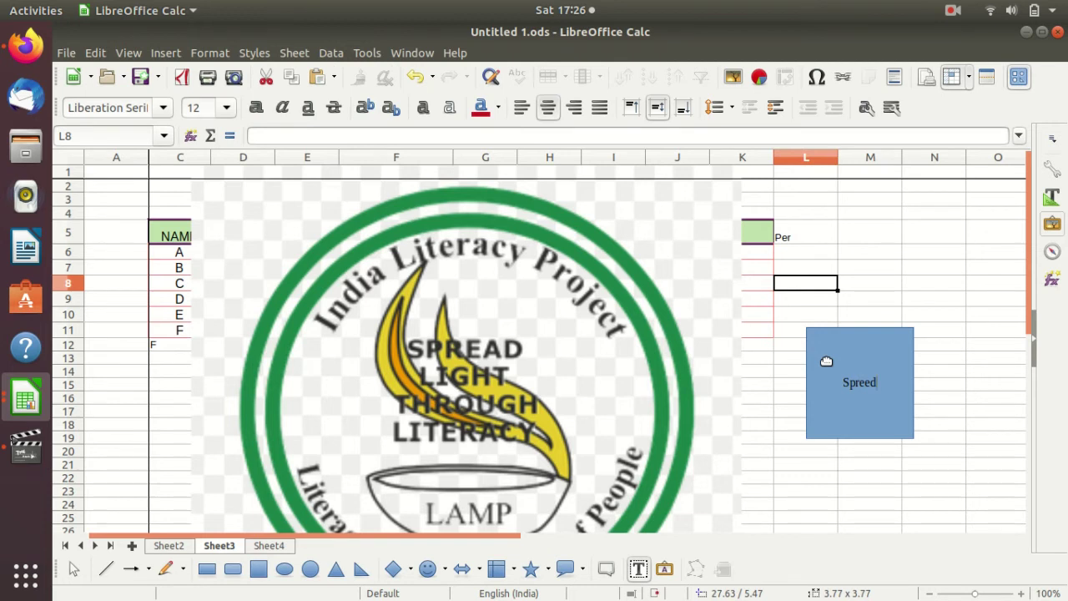
text(sheet)
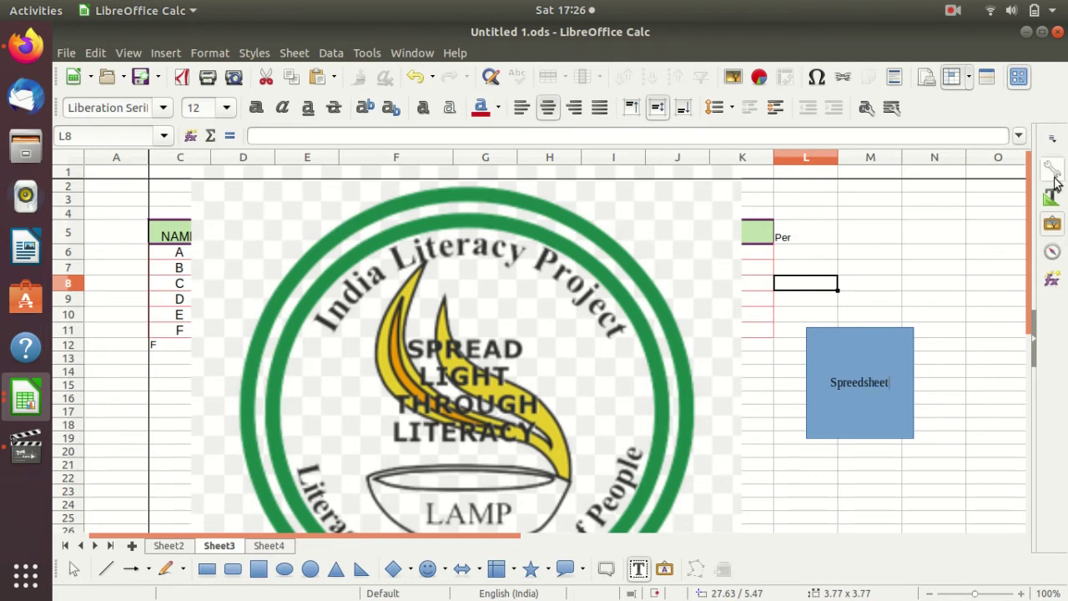
click(1054, 145)
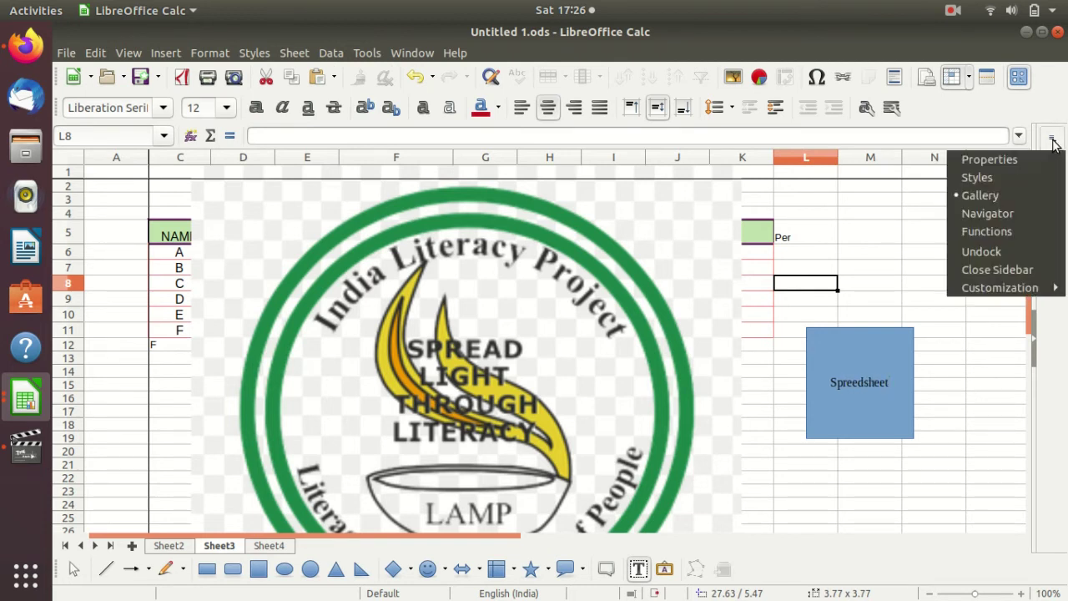
click(1054, 144)
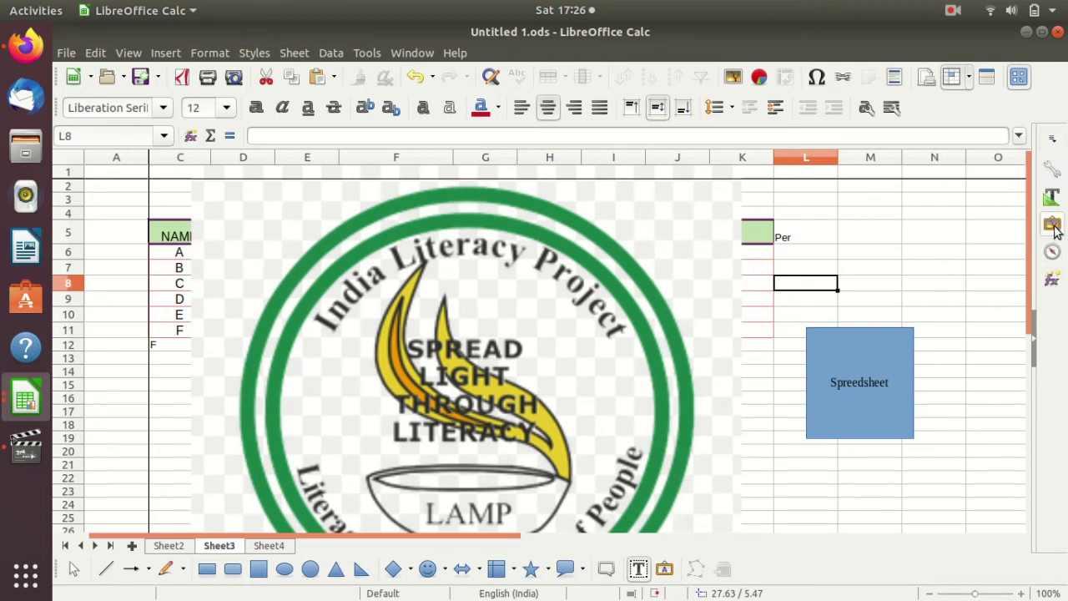
Drag the A01-Arrow-Gray-Left gallery arrow onto the sheet beside the Spreedsheet square.
click(1053, 225)
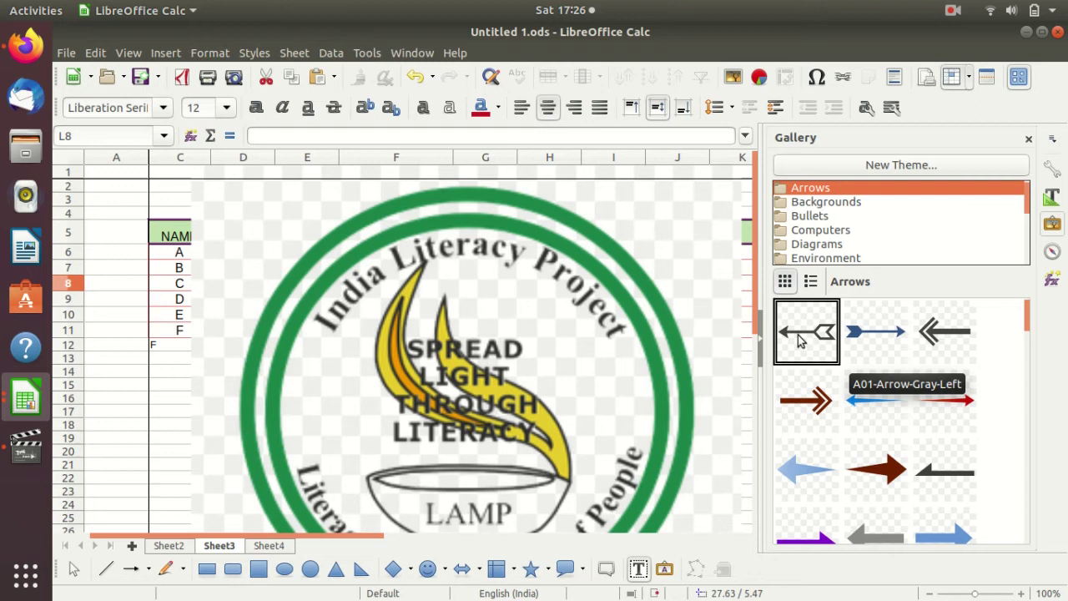
drag(799, 340, 566, 359)
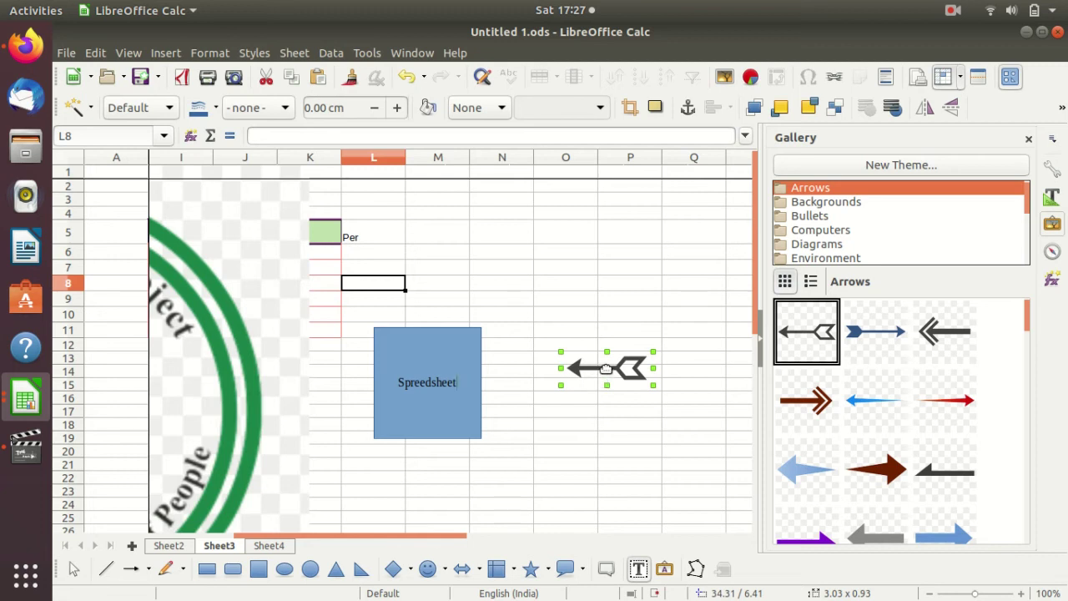
mouse_move(601, 382)
mouse_down()
mouse_move(519, 395)
mouse_move(530, 384)
mouse_up()
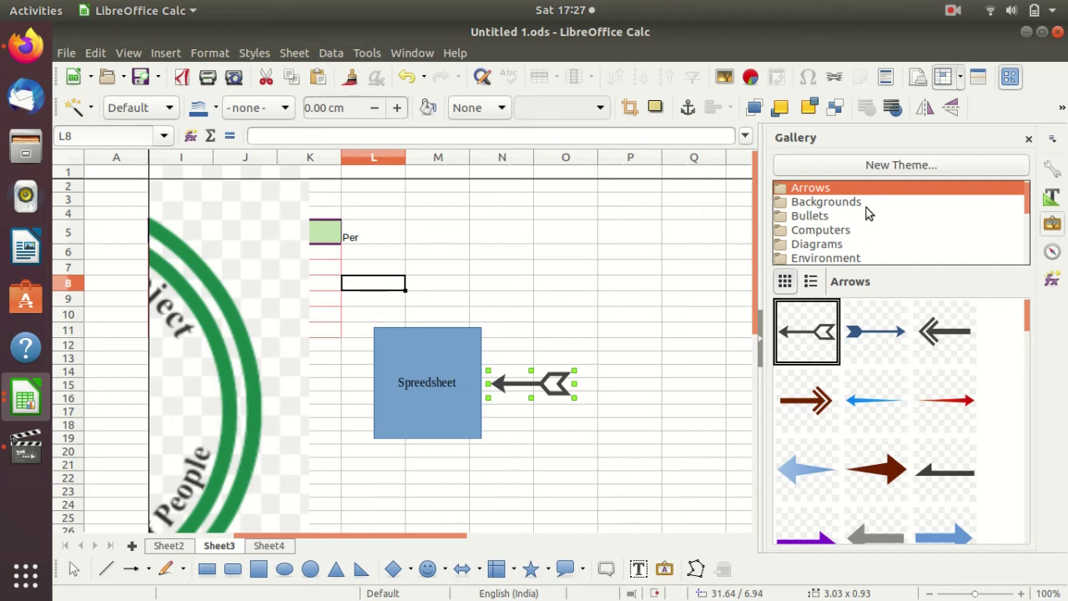
click(622, 298)
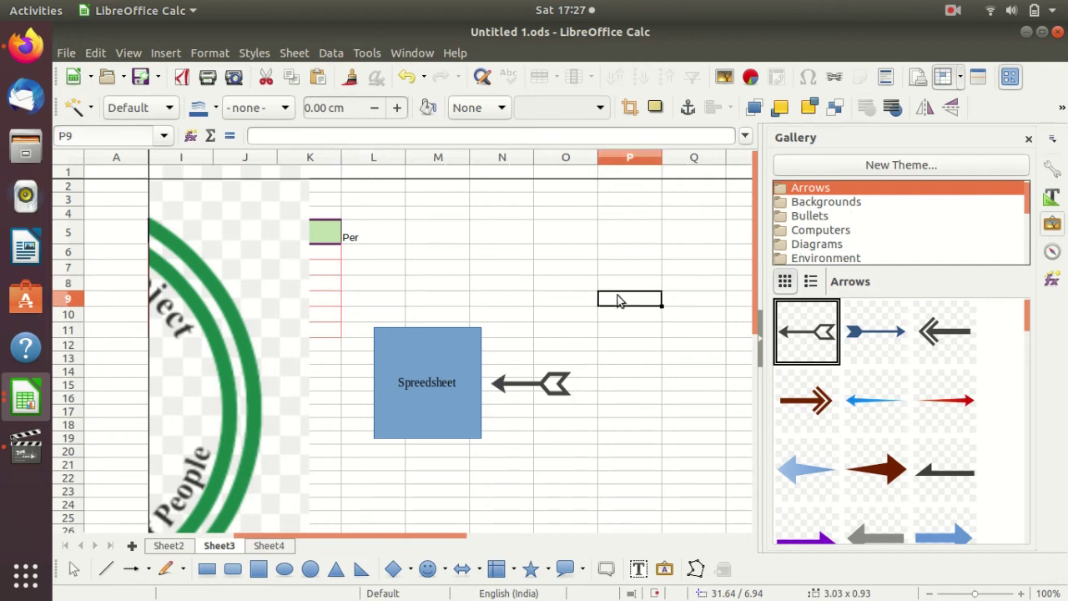
Reselect the Spreedsheet square and arrow, and scroll down the Gallery theme list.
click(539, 389)
click(460, 392)
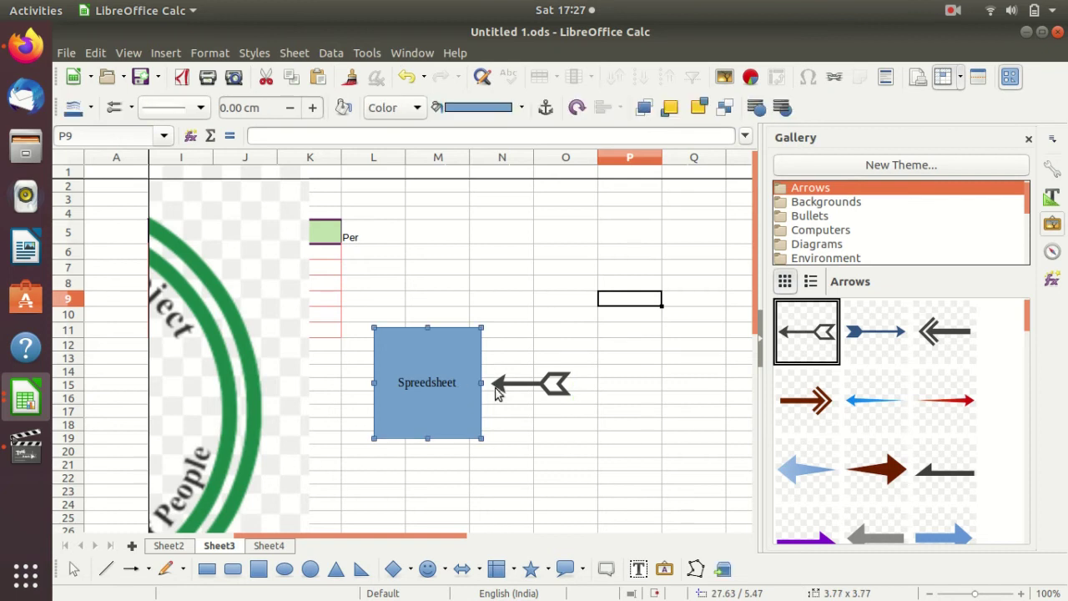
click(531, 388)
scroll(938, 219, down, 1)
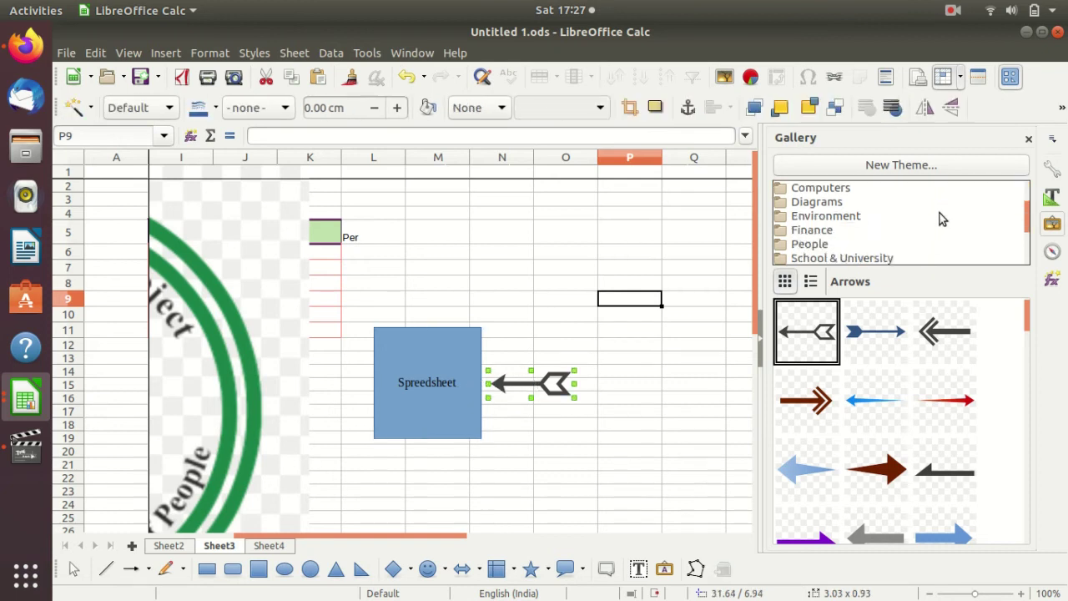
scroll(941, 219, down, 1)
scroll(941, 219, down, 1)
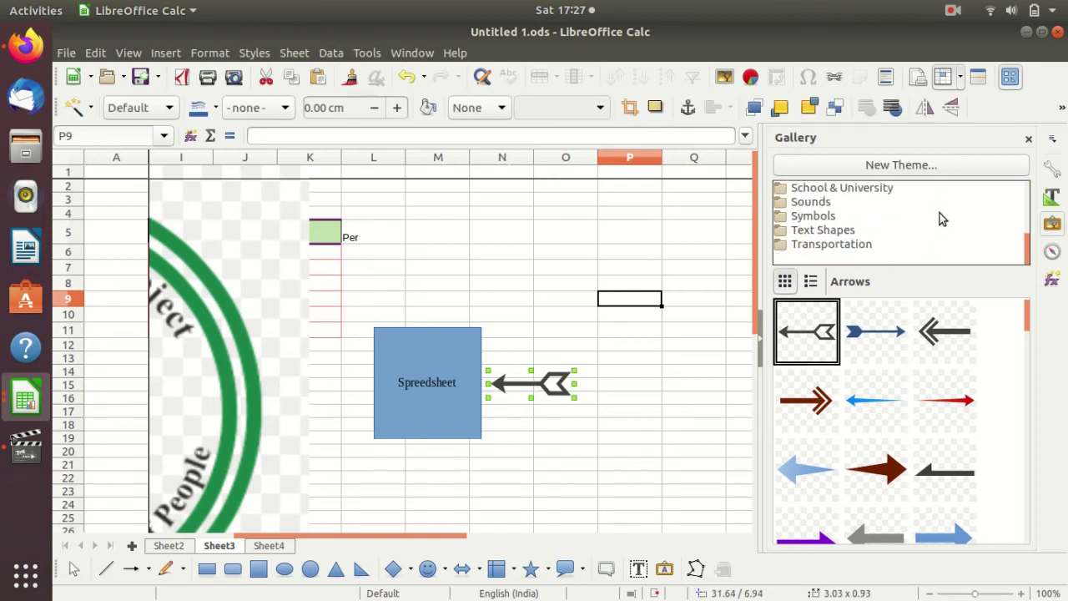
Place the 4.04 × 3.94 green circle from Text Shapes to the right of the arrow.
click(837, 238)
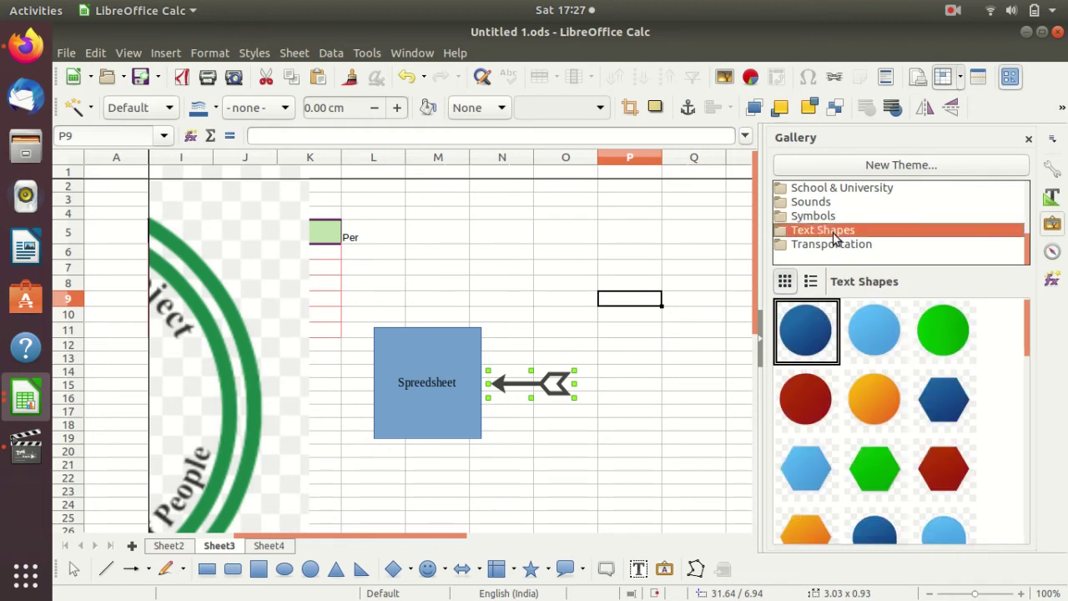
click(832, 216)
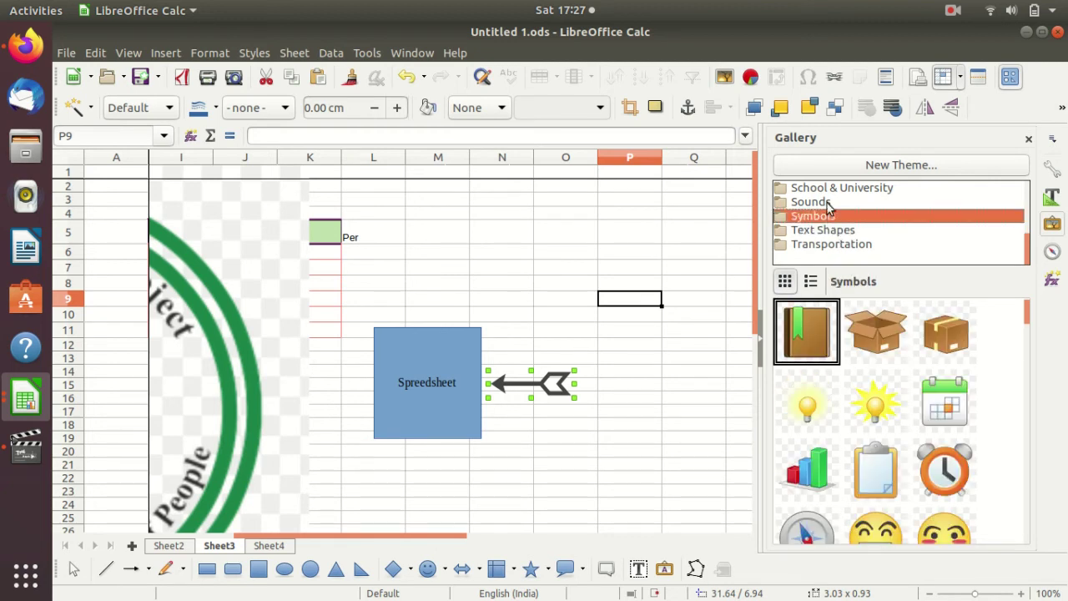
click(828, 205)
click(837, 236)
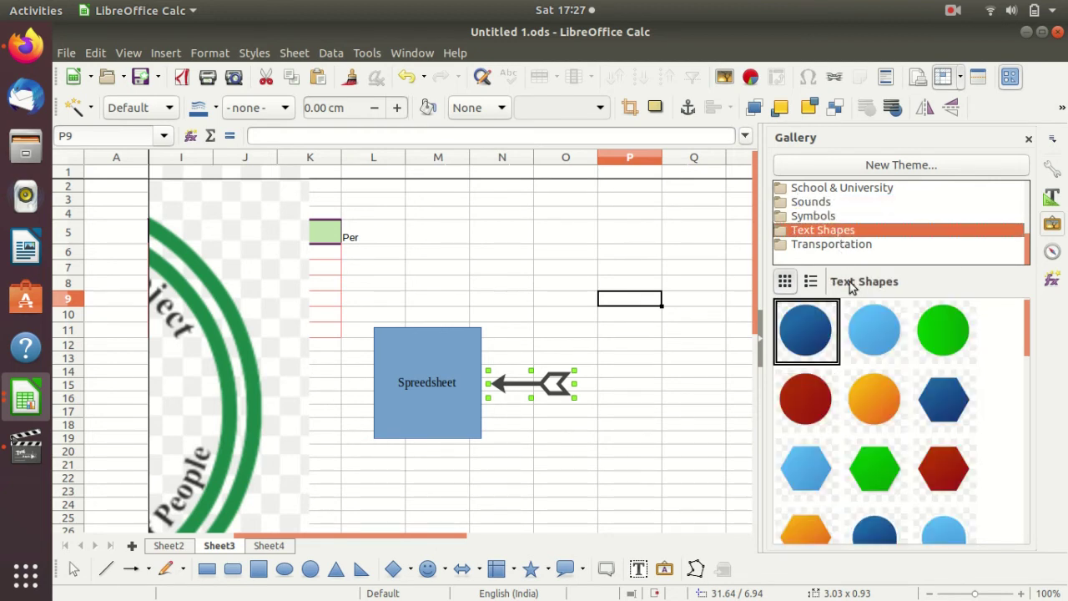
click(948, 336)
drag(948, 336, 472, 377)
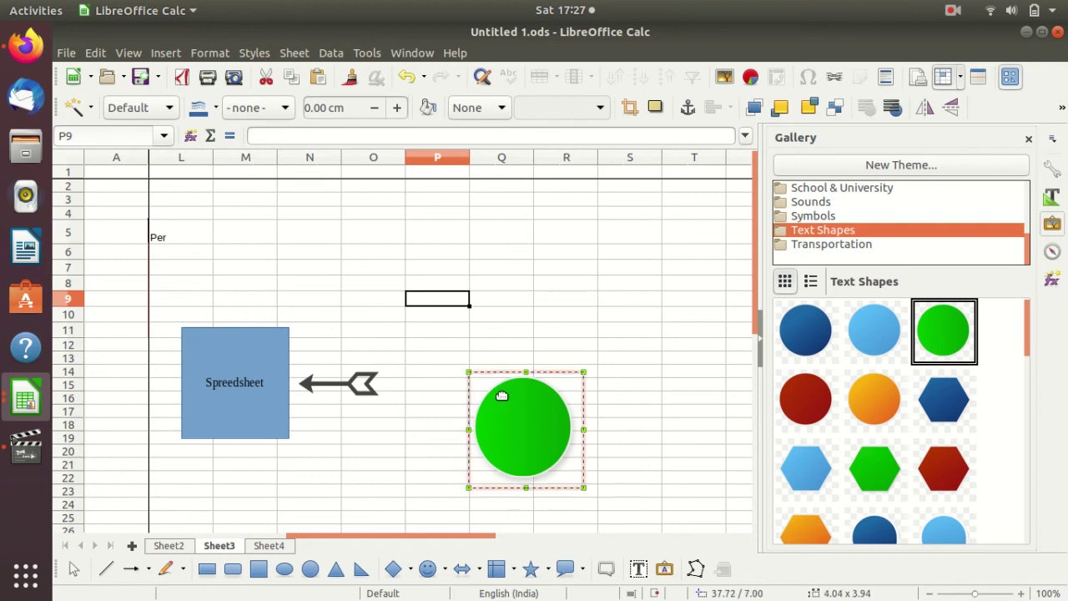
drag(514, 399, 439, 357)
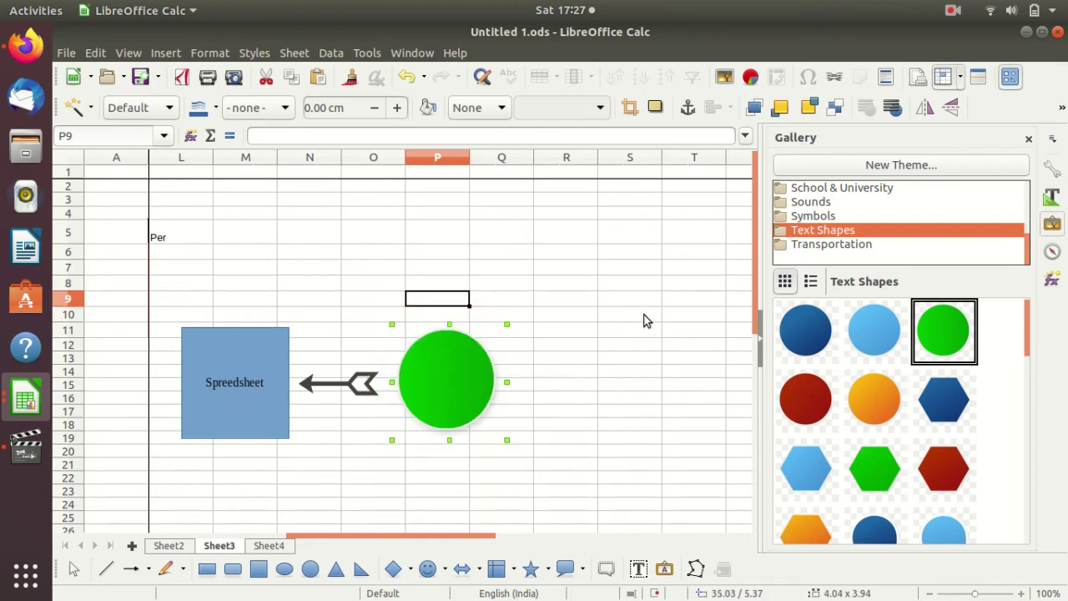
Fill the Spreedsheet square with purple instead of blue.
click(246, 381)
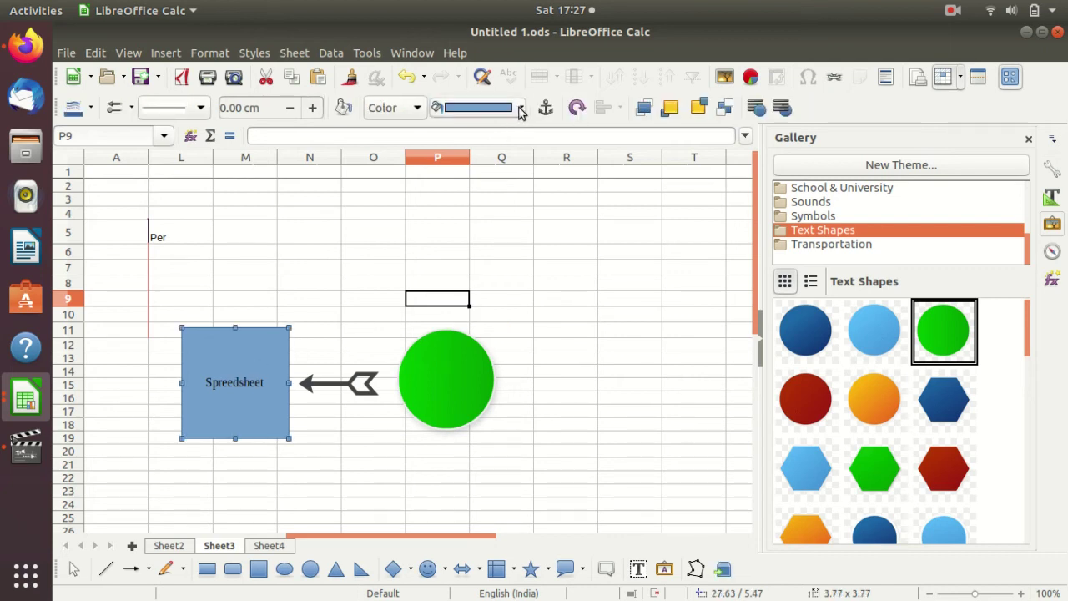
click(521, 108)
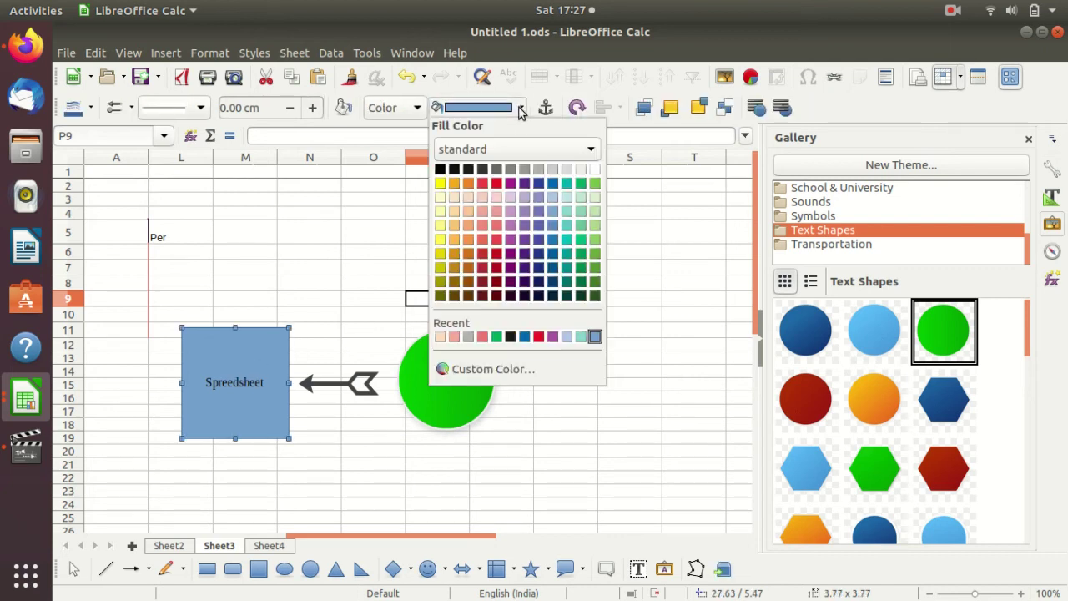
click(510, 225)
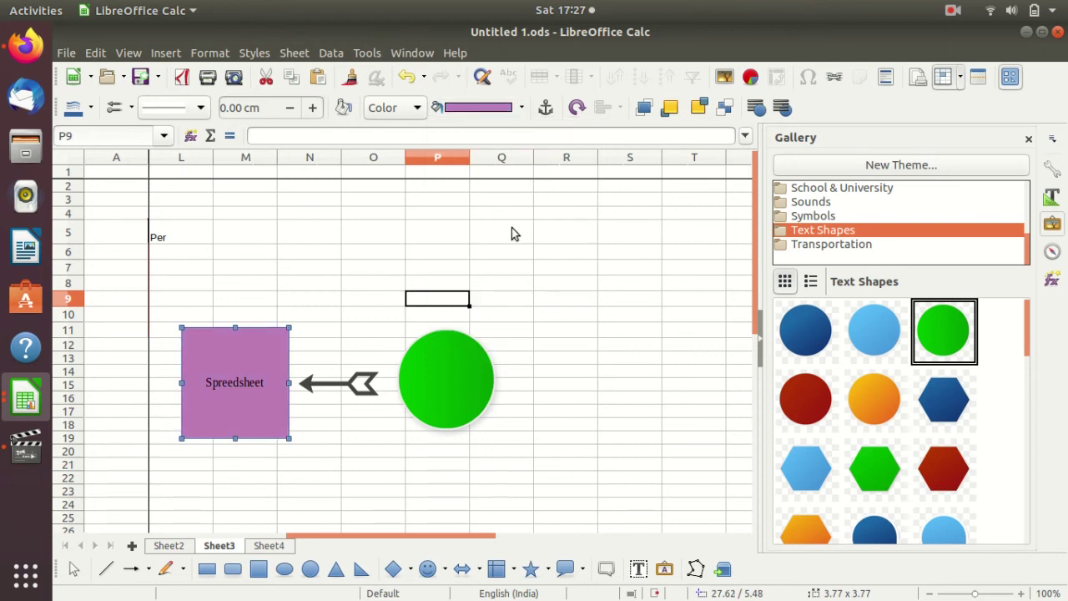
click(512, 230)
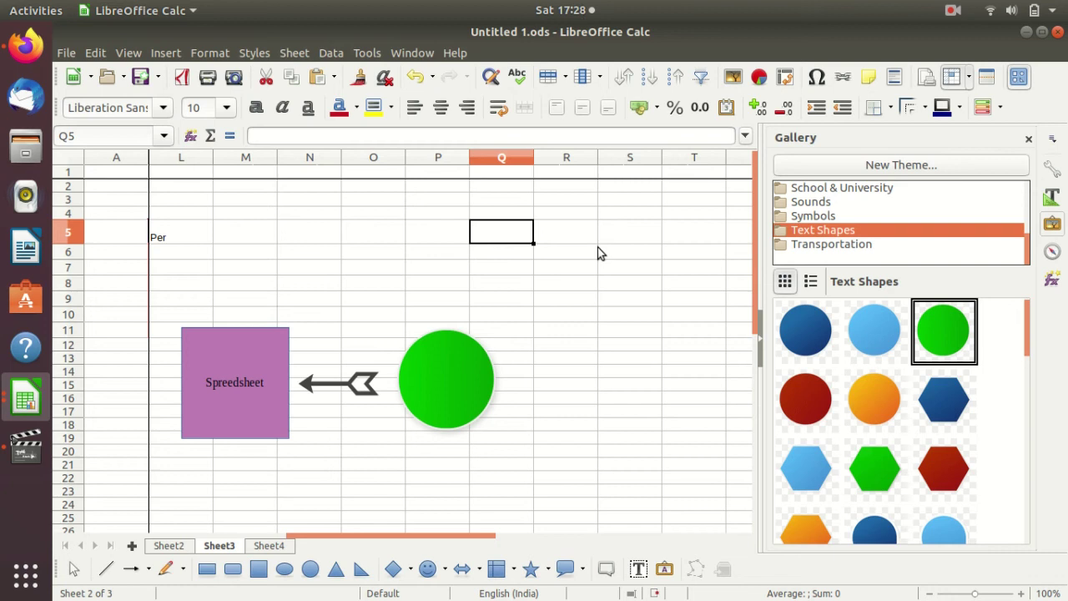
Cancel the accidental new-sheet dialog and bring the India Literacy Project logo back into view.
double_click(340, 544)
click(806, 147)
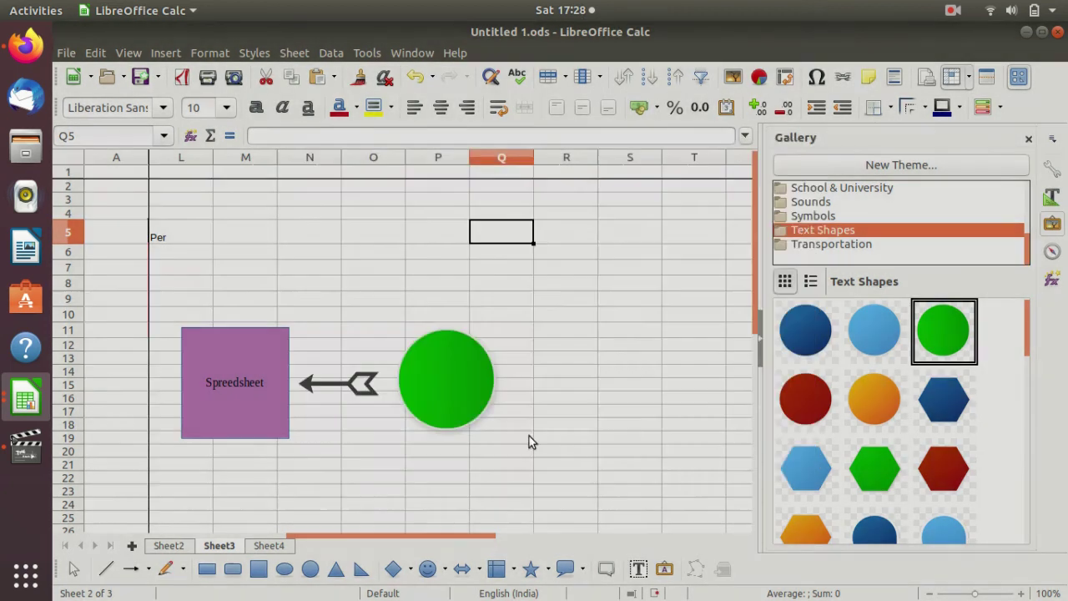
drag(449, 536, 326, 542)
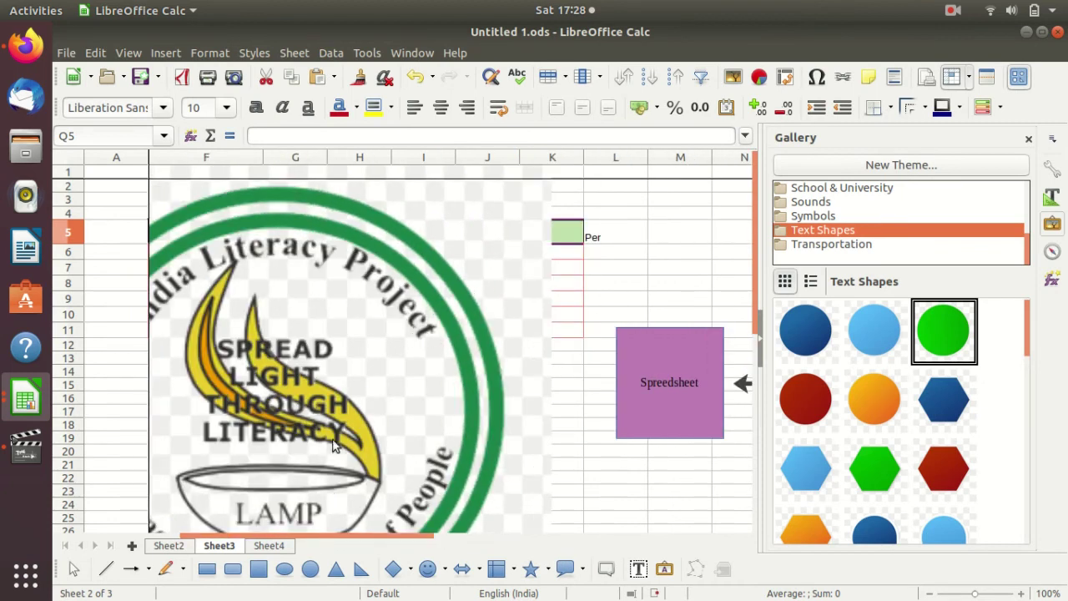
click(515, 325)
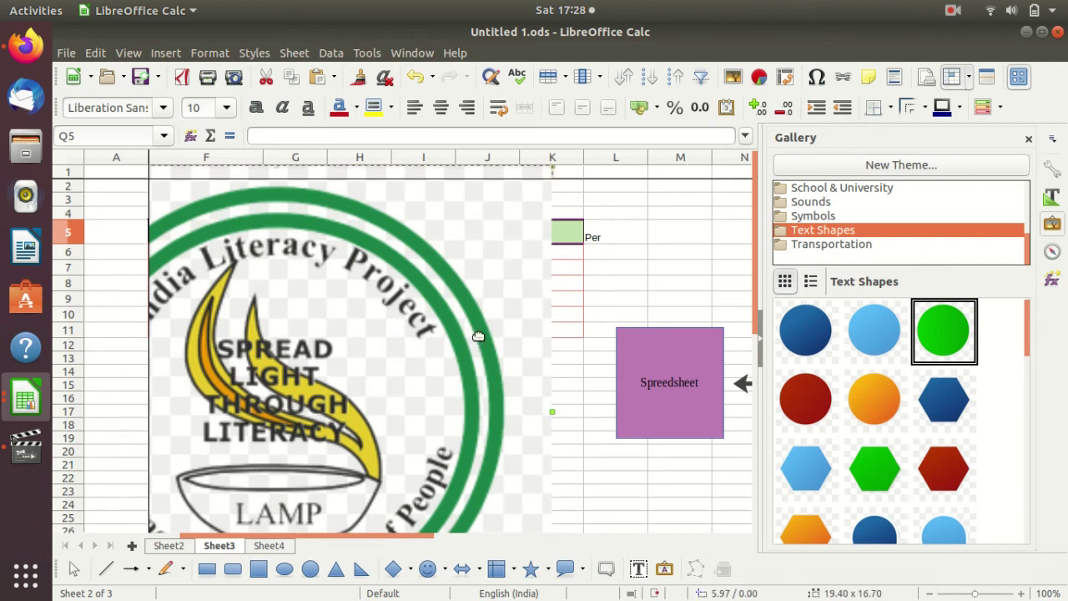
click(644, 237)
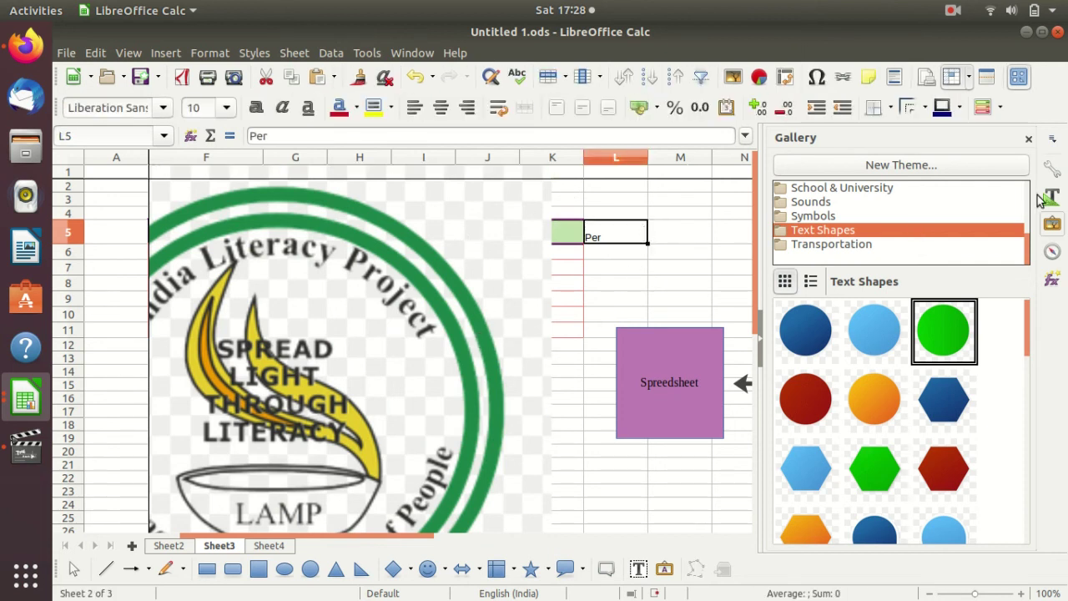
Collapse the gallery, then check the purple Spreedsheet square, green circle and arrow one by one.
click(1052, 226)
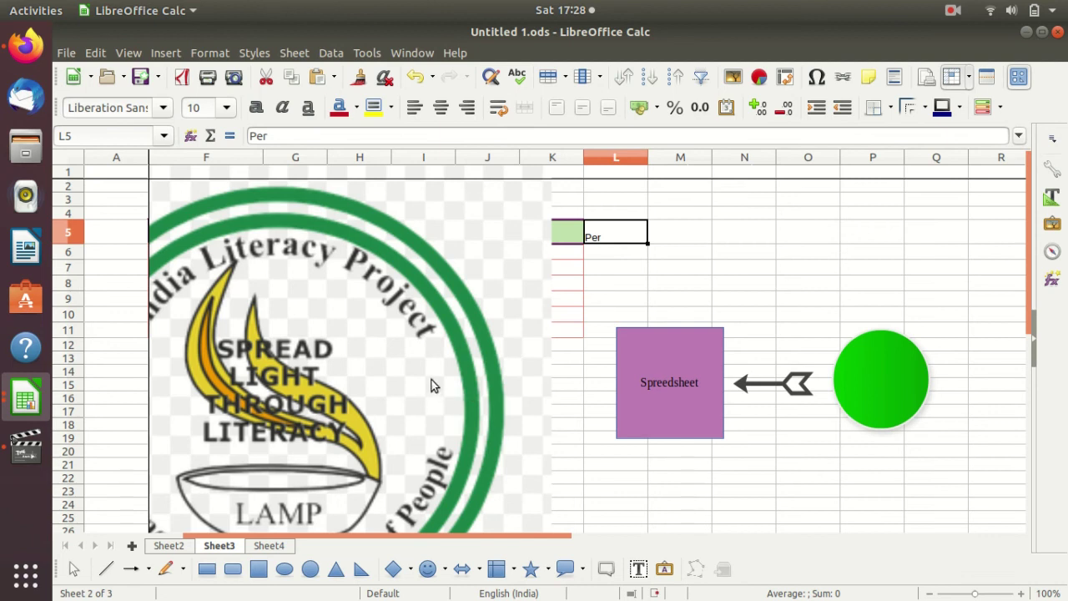
click(649, 377)
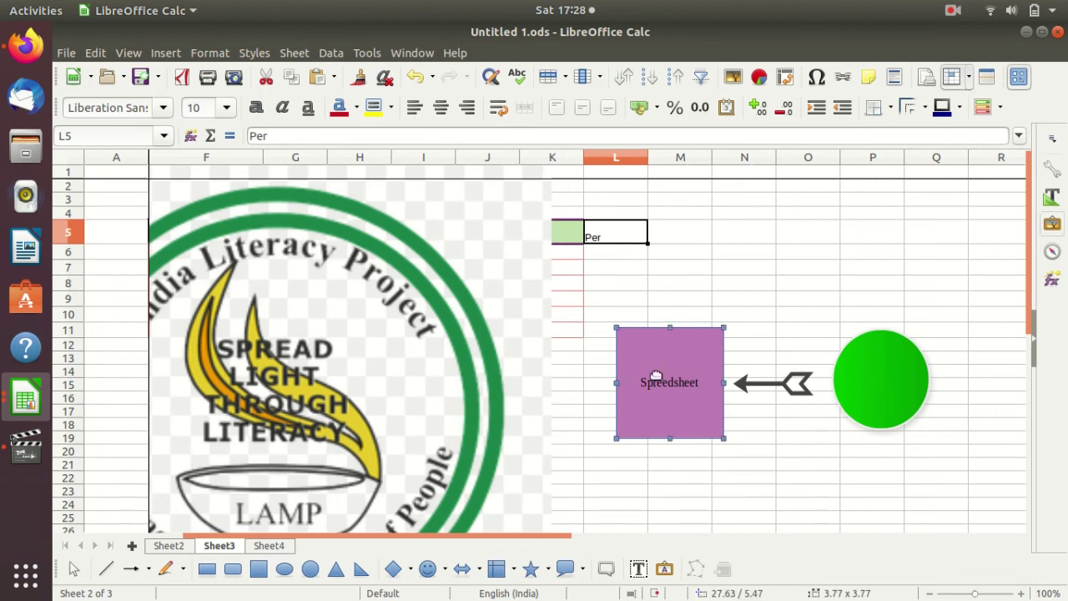
click(889, 375)
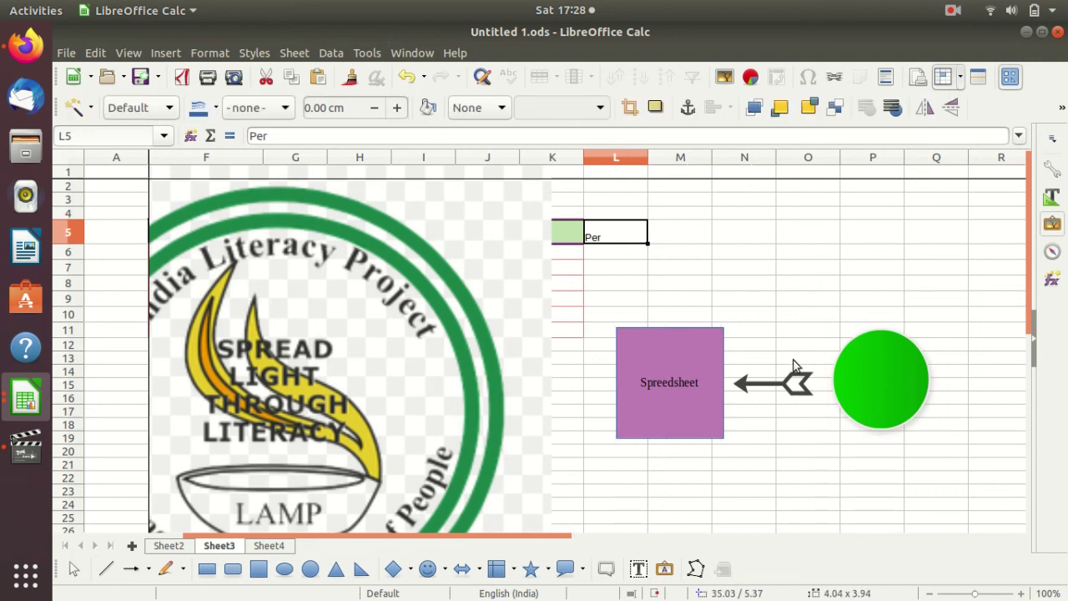
click(792, 393)
click(723, 79)
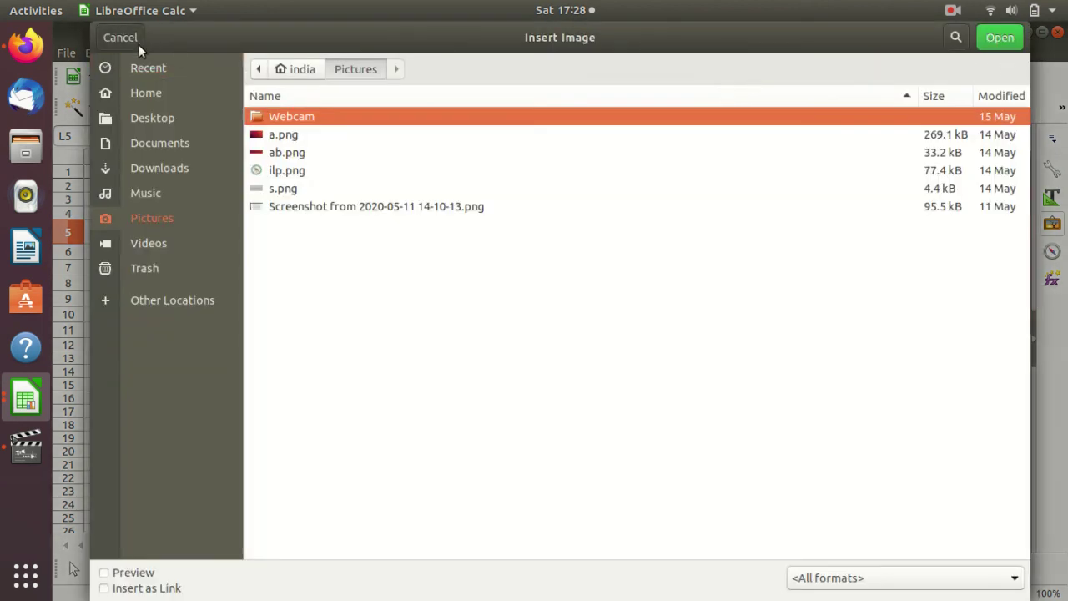
click(120, 37)
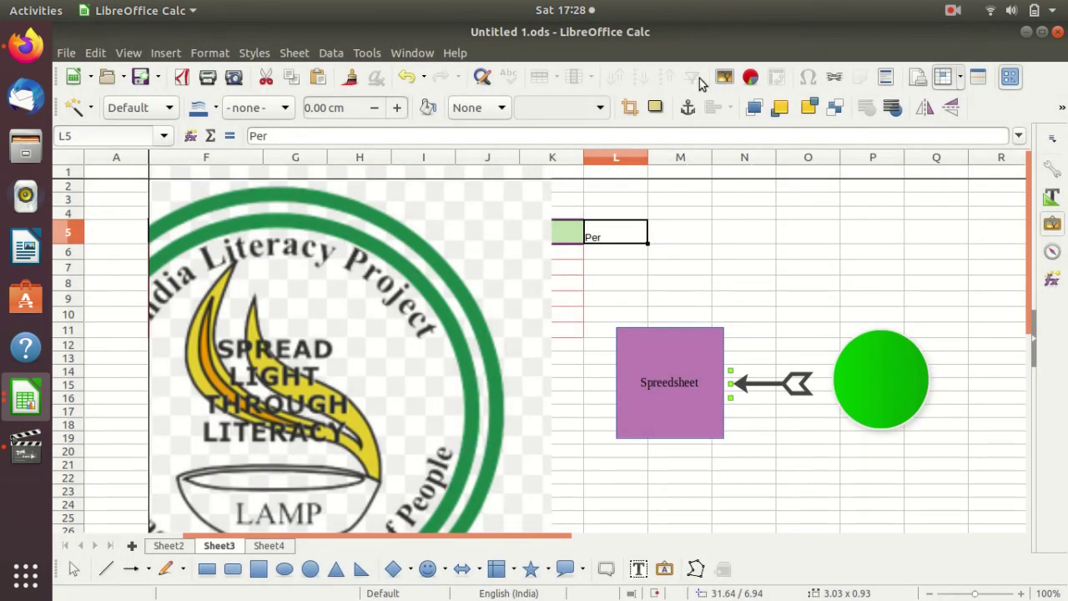